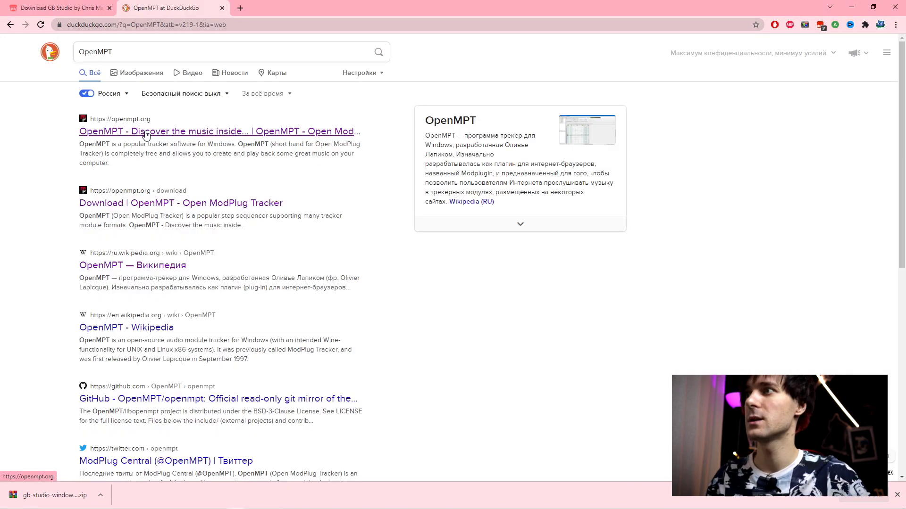
Download the 64-bit OpenMPT installer from openmpt.org and save it in the GB ROM folder.
{"action": "left_click", "coordinate": [189, 137]}
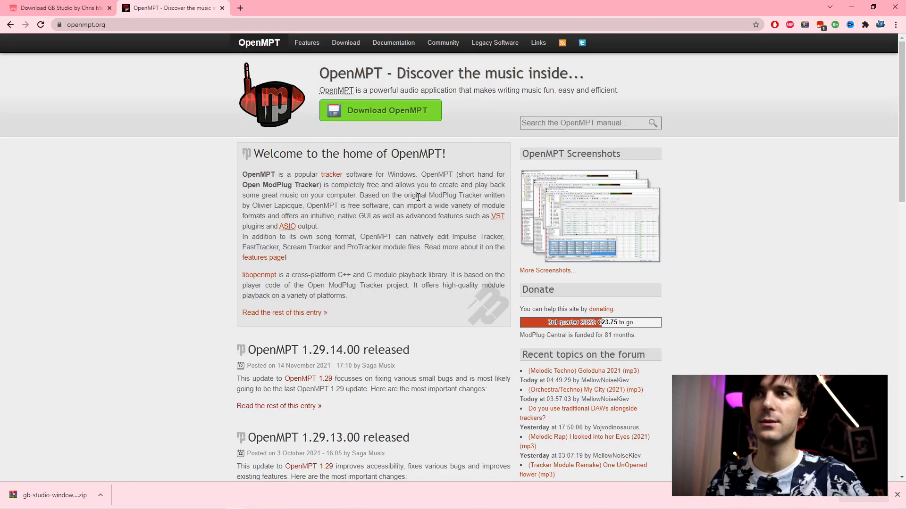
{"action": "left_click", "coordinate": [372, 115]}
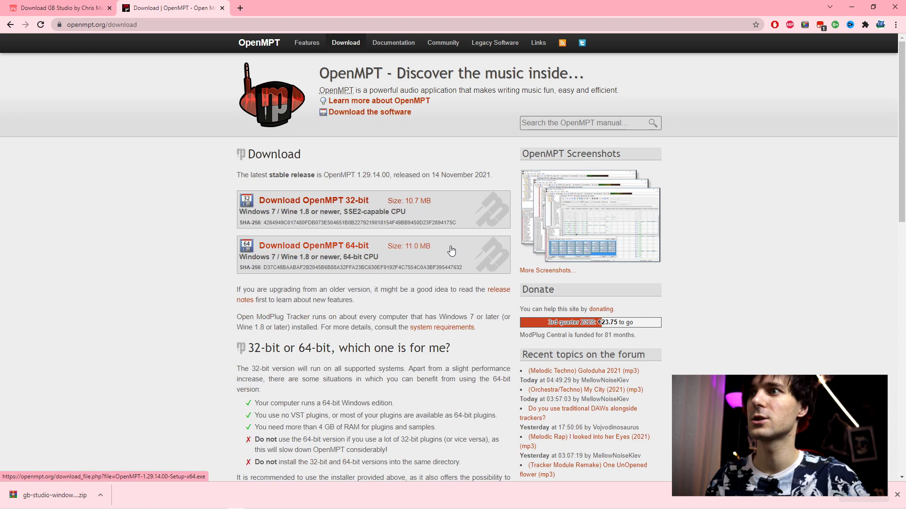
{"action": "left_click", "coordinate": [342, 246]}
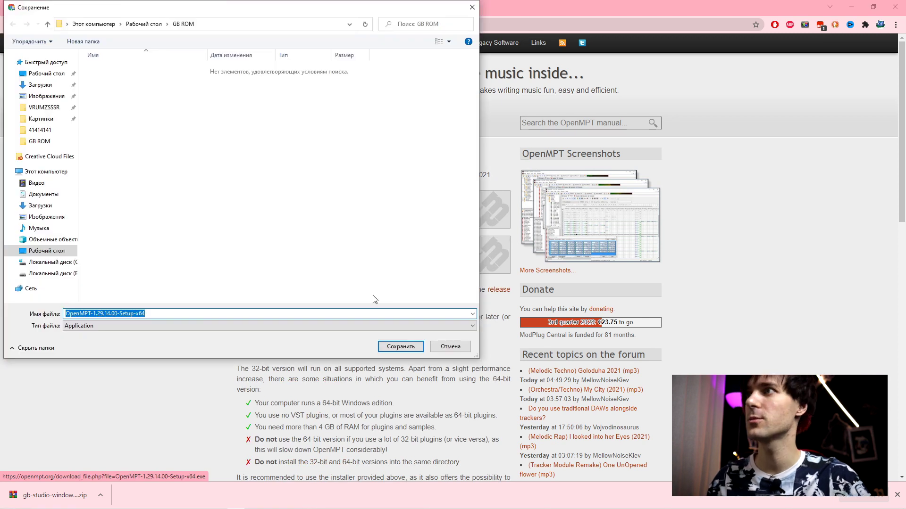
{"action": "left_click", "coordinate": [400, 346]}
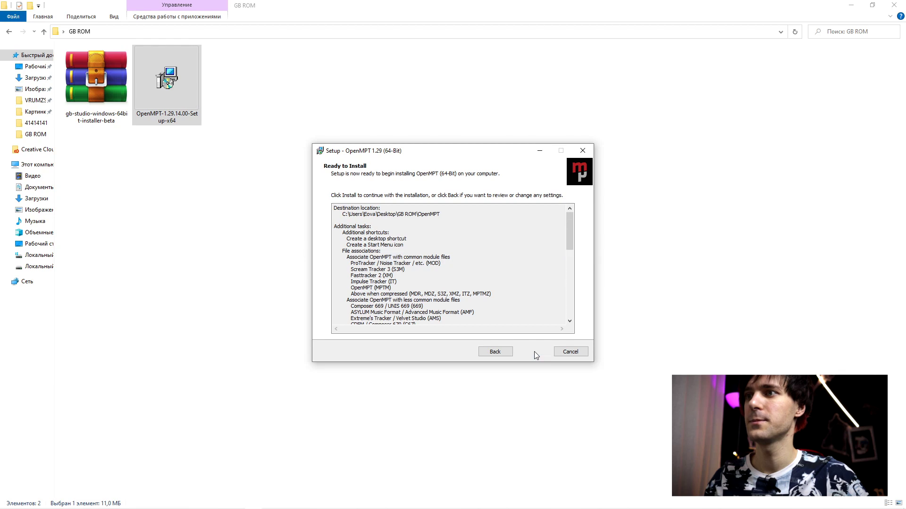
Install OpenMPT into the GB ROM\OpenMPT folder and finish the setup wizard.
{"action": "left_click", "coordinate": [534, 352]}
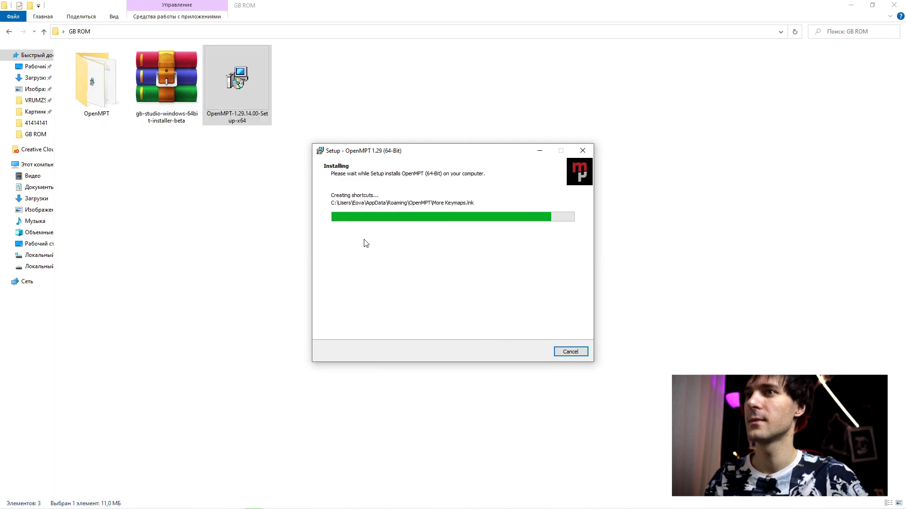
{"action": "left_click", "coordinate": [530, 352]}
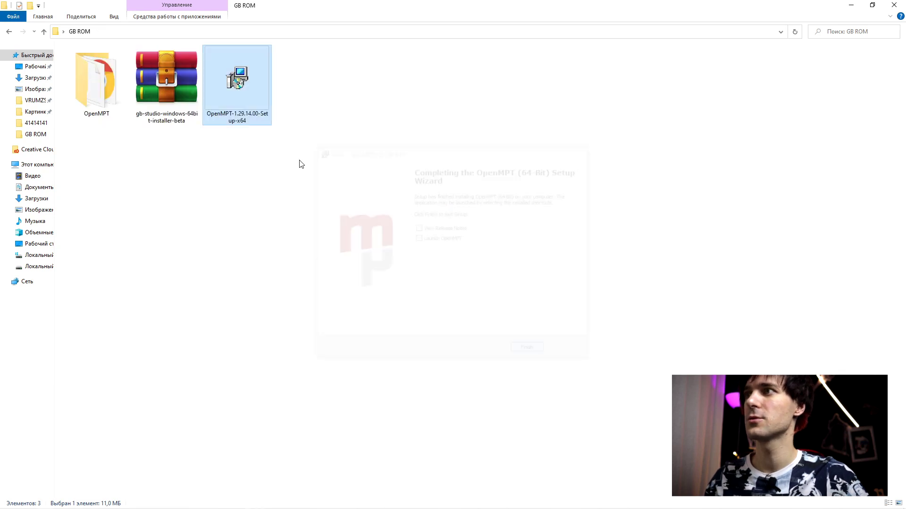
Extract the gb-studio-windows-64bit-installer-beta archive inside the GB ROM folder.
{"action": "left_click", "coordinate": [165, 101]}
{"action": "right_click", "coordinate": [194, 105]}
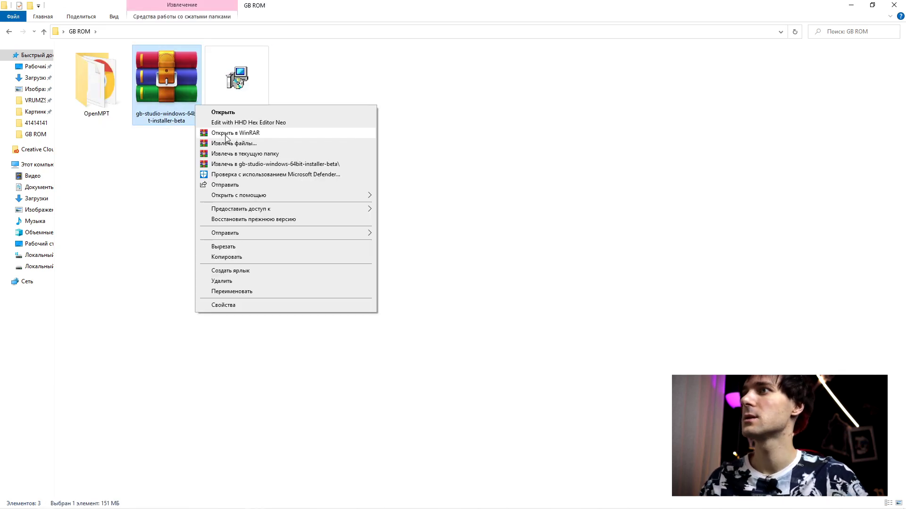
{"action": "left_click", "coordinate": [255, 161]}
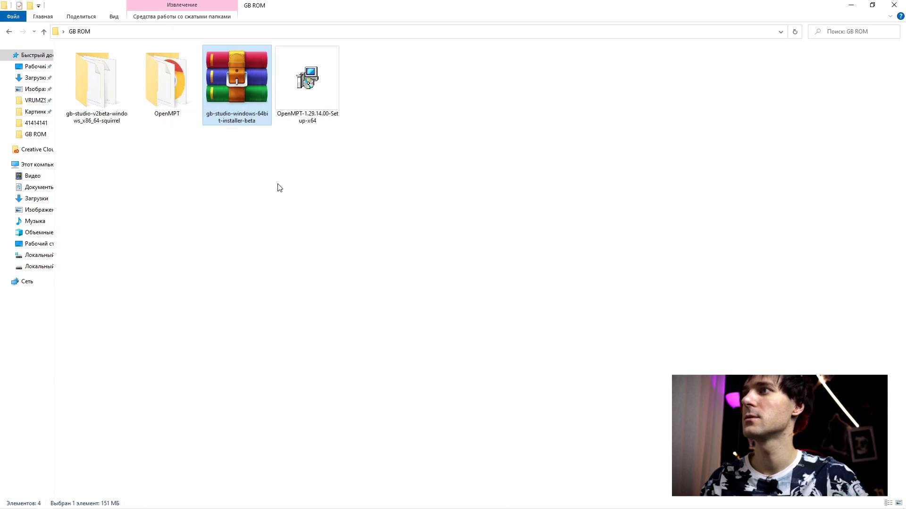
Permanently delete the GB Studio archive and the OpenMPT installer from the GB ROM folder.
{"action": "left_click", "coordinate": [378, 204]}
{"action": "left_click_drag", "start_coordinate": [391, 204], "coordinate": [247, 85]}
{"action": "key", "text": "Delete"}
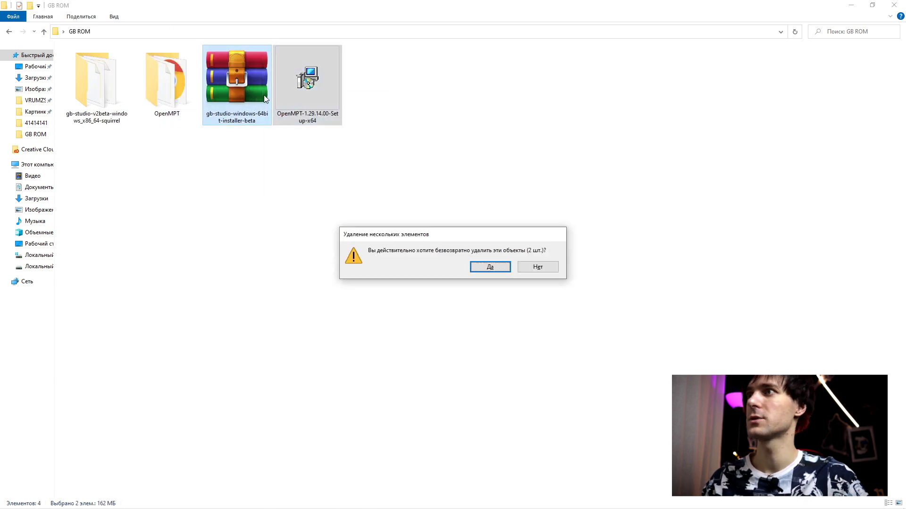
{"action": "key", "text": "Return"}
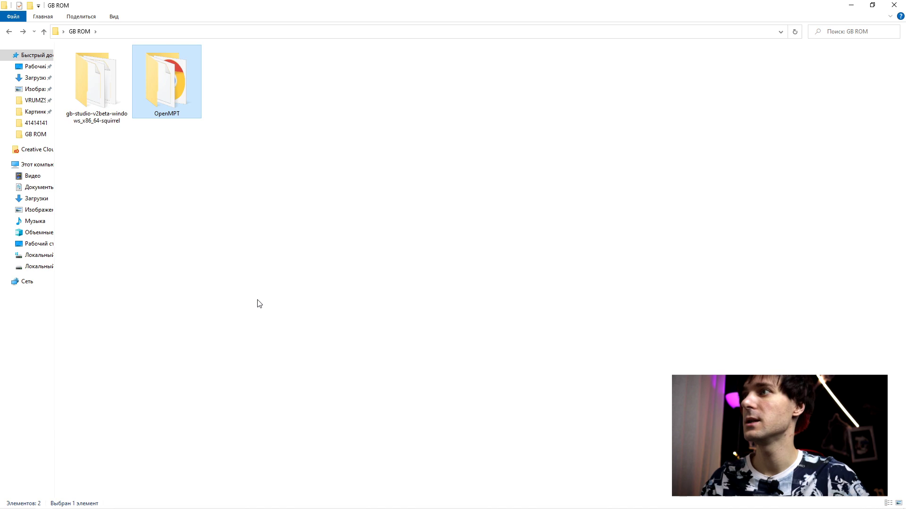
Run GB Studio-2.0.0-beta4 Setup from the extracted gb-studio-v2beta-windows_x86_64-squirrel folder.
{"action": "left_click", "coordinate": [259, 303]}
{"action": "double_click", "coordinate": [99, 99]}
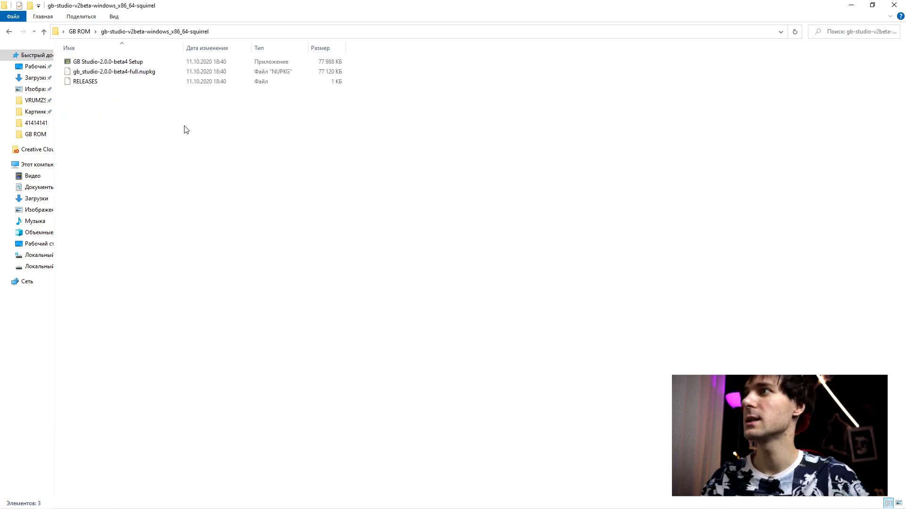
{"action": "double_click", "coordinate": [166, 62]}
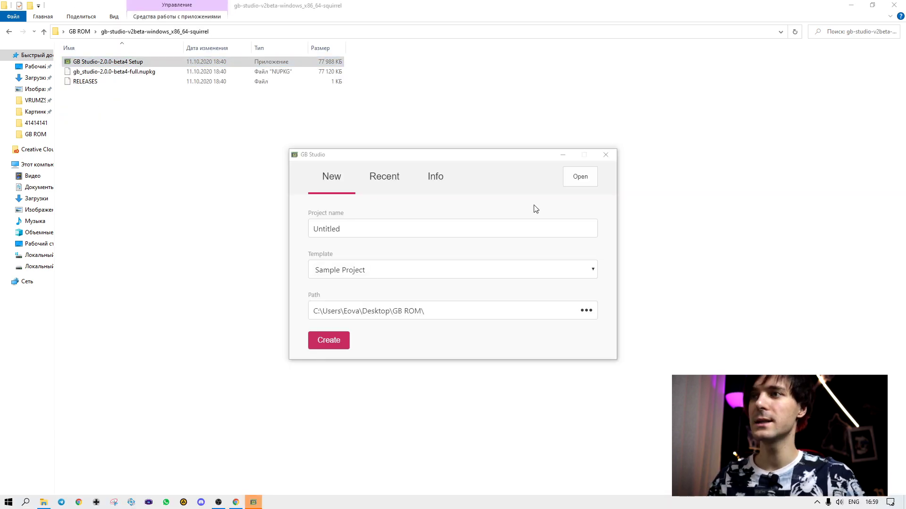
Create a project named NEW NEW NEW from the Sample Project (GBS 1.0) template.
{"action": "left_click", "coordinate": [443, 228]}
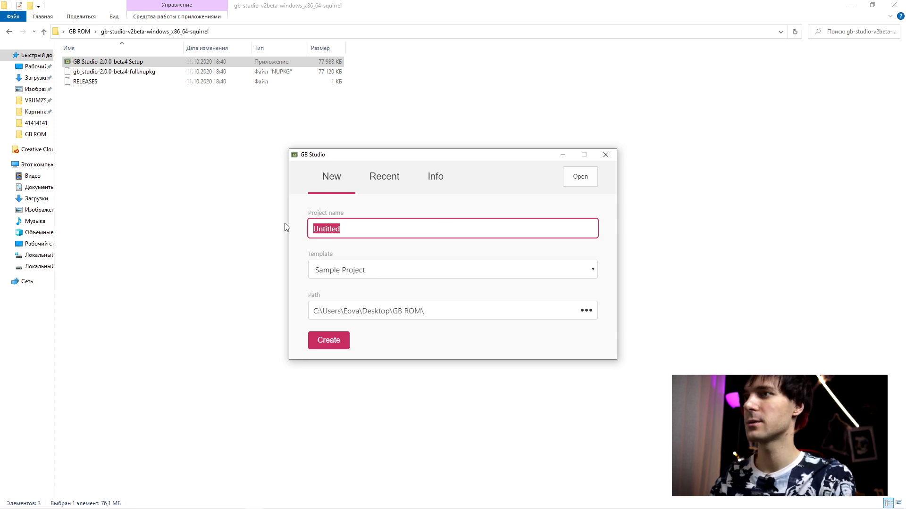
{"action": "type", "text": "NEW NEW NEW"}
{"action": "left_click", "coordinate": [540, 272]}
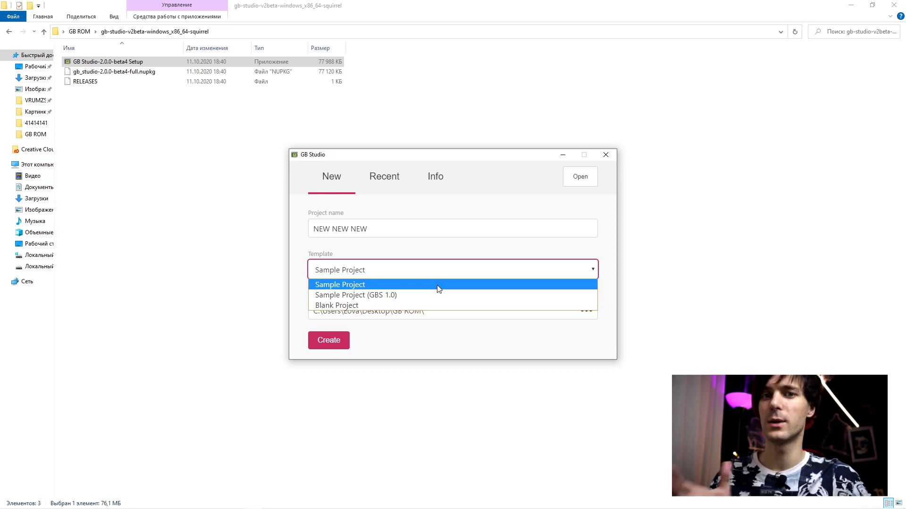
{"action": "left_click", "coordinate": [413, 298]}
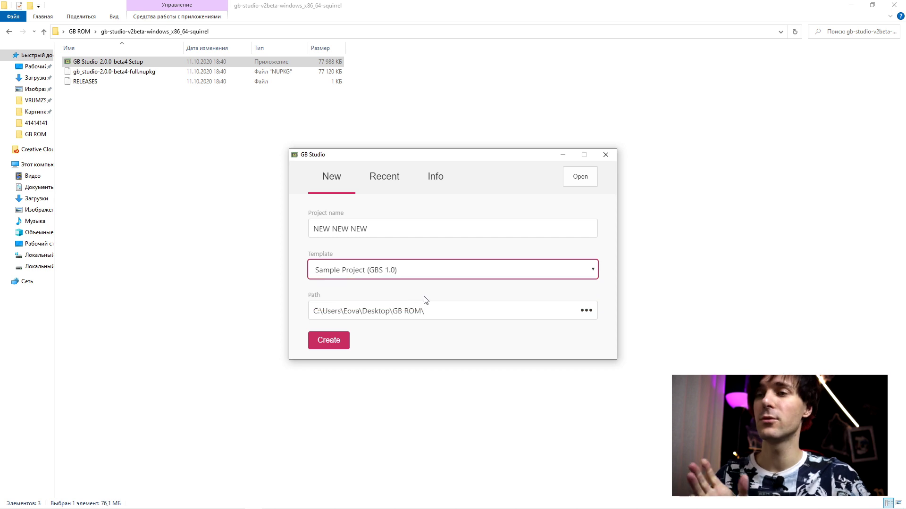
{"action": "left_click", "coordinate": [332, 345]}
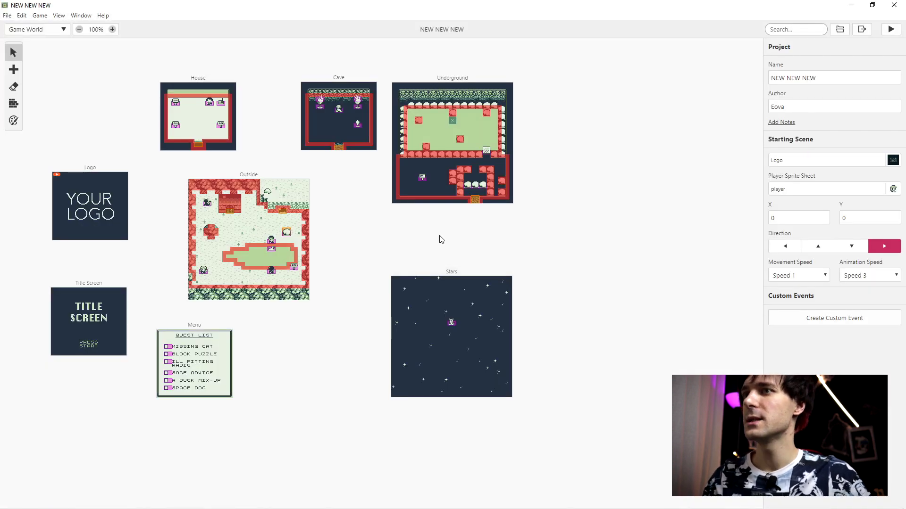
Delete the House, Cave, Underground, Outside, Stars and Menu scenes, keeping only Logo and Title Screen.
{"action": "left_click", "coordinate": [210, 132]}
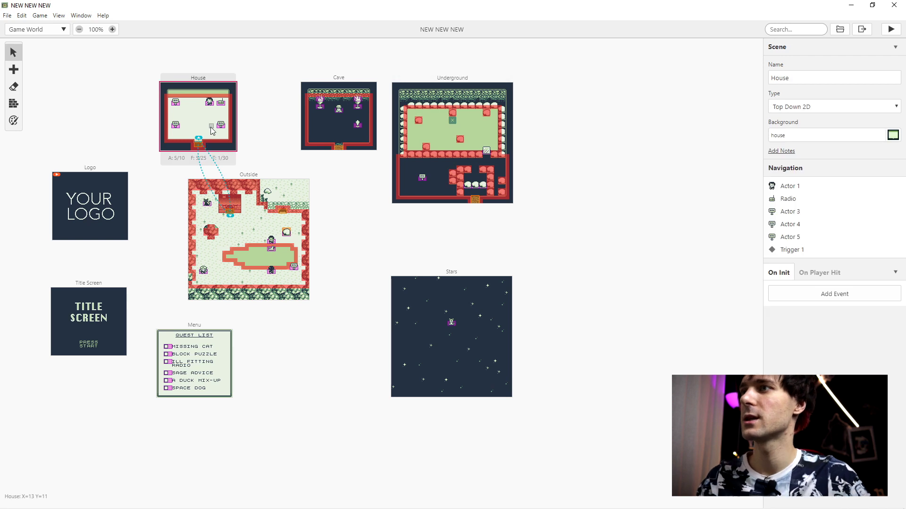
{"action": "key", "text": "Delete"}
{"action": "key", "text": "Delete"}
{"action": "key", "text": "Delete"}
{"action": "key", "text": "Delete"}
{"action": "left_click", "coordinate": [440, 318]}
{"action": "key", "text": "Delete"}
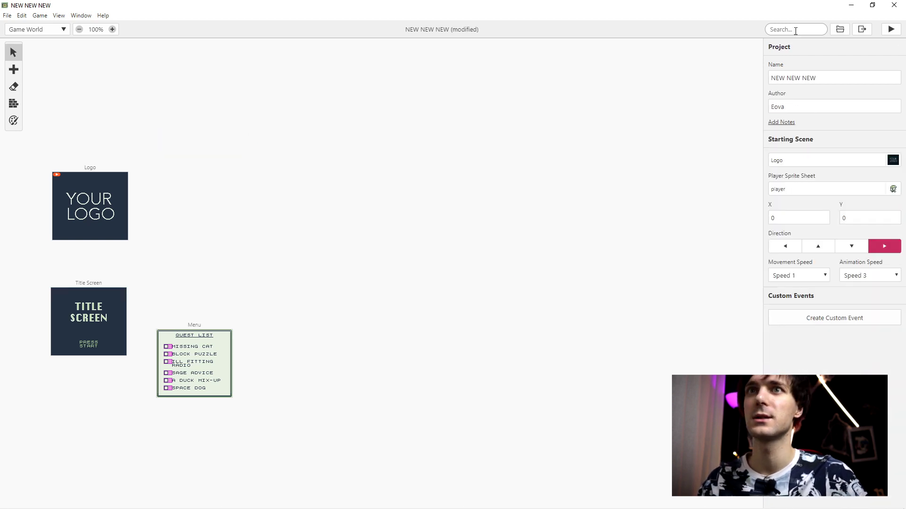
{"action": "left_click", "coordinate": [179, 363]}
{"action": "key", "text": "Delete"}
Move the Title Screen scene up beside the Logo scene.
{"action": "left_click", "coordinate": [85, 288]}
{"action": "left_click_drag", "start_coordinate": [86, 291], "coordinate": [176, 172]}
{"action": "left_click", "coordinate": [207, 297]}
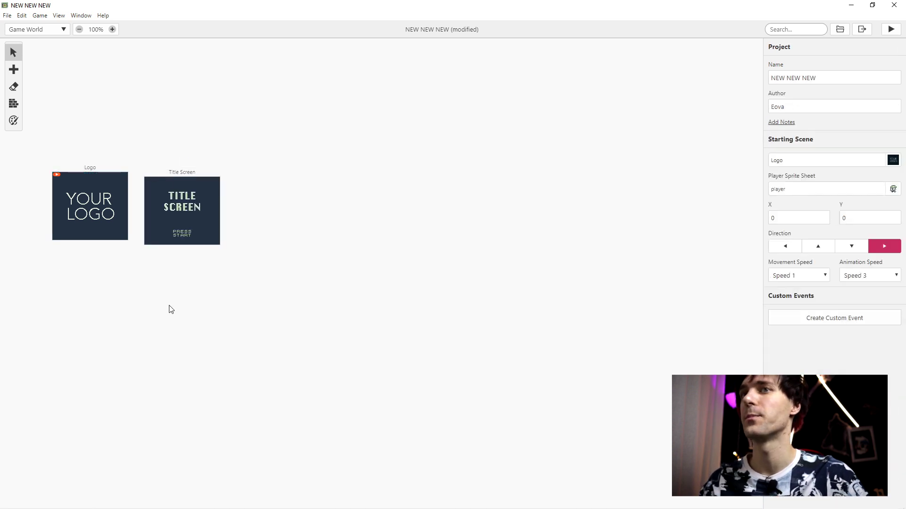
Inspect the Logo scene and align the Title Screen scene level with it.
{"action": "scroll", "coordinate": [254, 290], "scroll_direction": "up", "scroll_amount": 3}
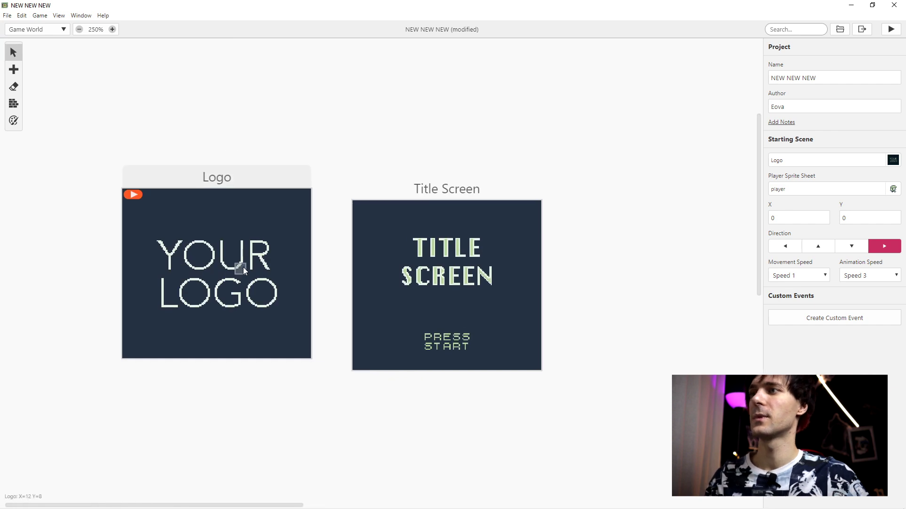
{"action": "left_click", "coordinate": [243, 270]}
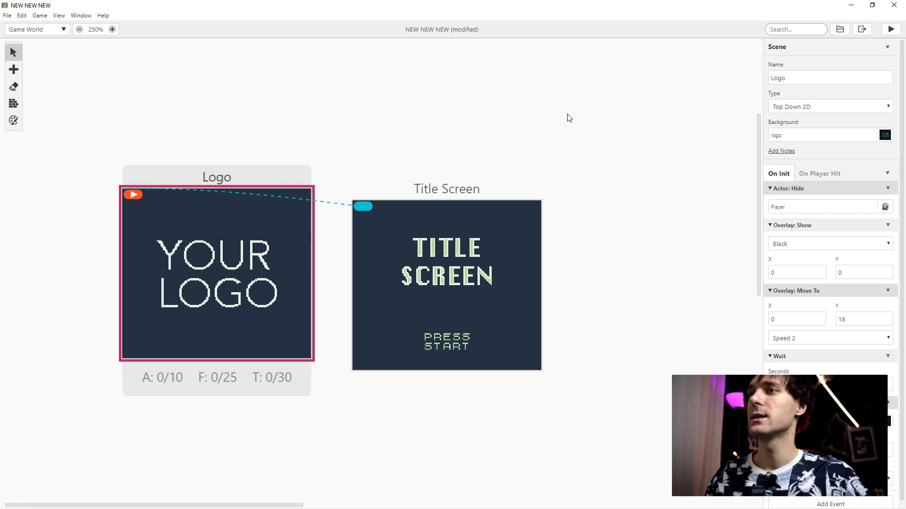
{"action": "left_click_drag", "start_coordinate": [437, 191], "coordinate": [439, 179]}
{"action": "left_click", "coordinate": [588, 308]}
{"action": "left_click", "coordinate": [392, 254]}
{"action": "left_click", "coordinate": [228, 248]}
{"action": "left_click", "coordinate": [599, 240]}
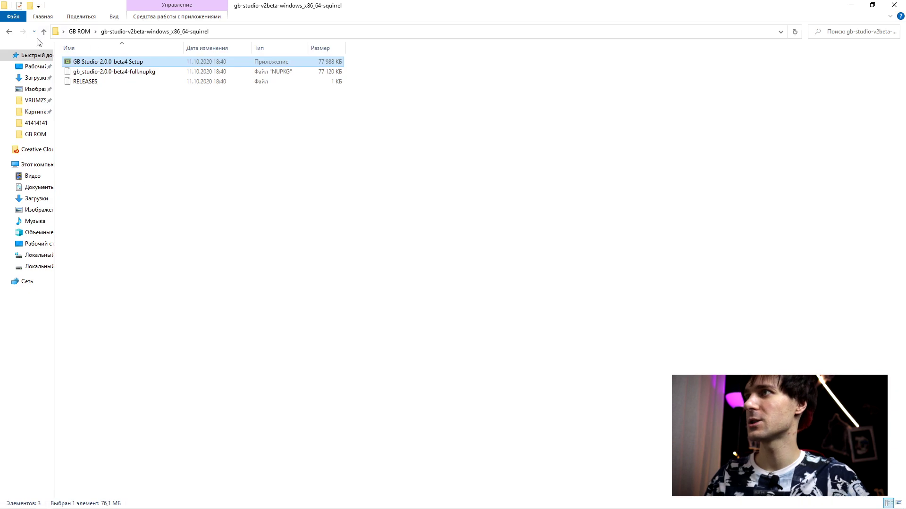
In File Explorer, open the assets folder of the NEW NEW NEW project and enlarge its icons.
{"action": "left_click", "coordinate": [44, 32]}
{"action": "left_click", "coordinate": [165, 201]}
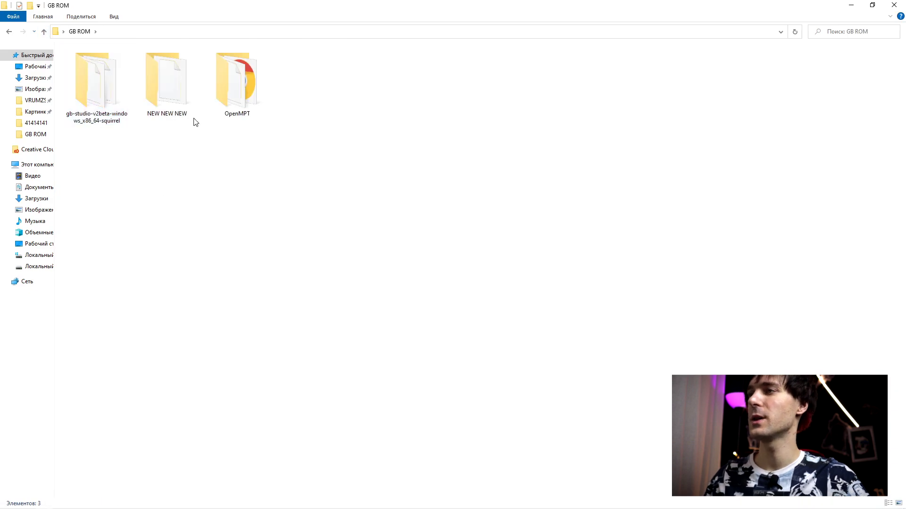
{"action": "double_click", "coordinate": [182, 92]}
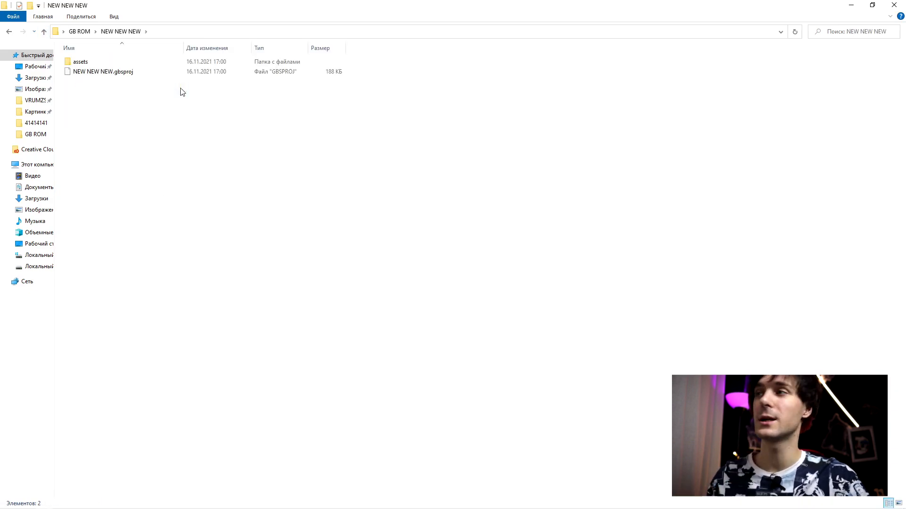
{"action": "double_click", "coordinate": [116, 62]}
{"action": "scroll", "coordinate": [199, 228], "scroll_direction": "up", "scroll_amount": 4}
{"action": "left_click", "coordinate": [151, 104]}
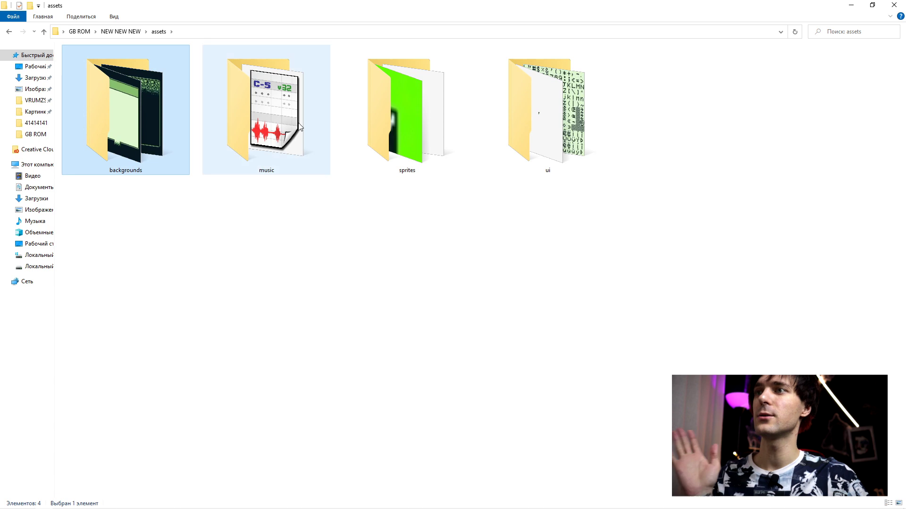
{"action": "left_click", "coordinate": [419, 239]}
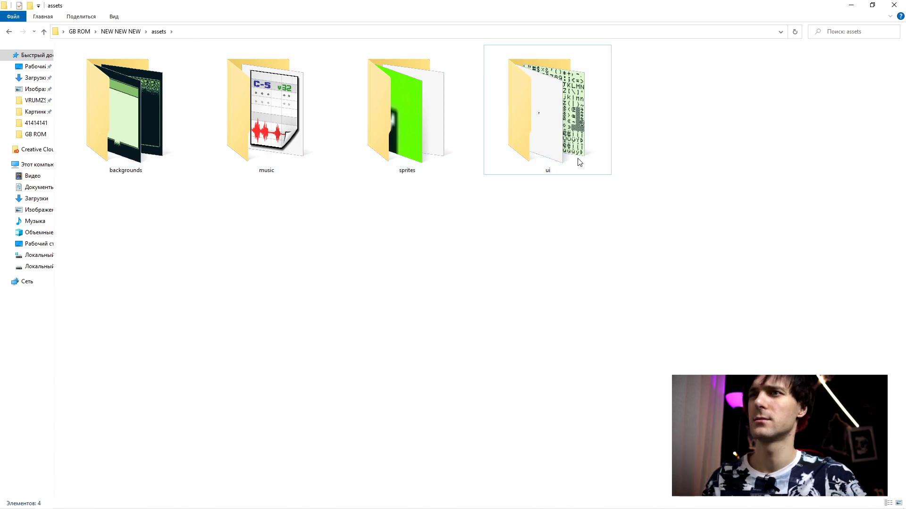
Look at the images in the ui assets folder, return to assets and open the backgrounds folder.
{"action": "double_click", "coordinate": [544, 151]}
{"action": "scroll", "coordinate": [334, 225], "scroll_direction": "up", "scroll_amount": 2}
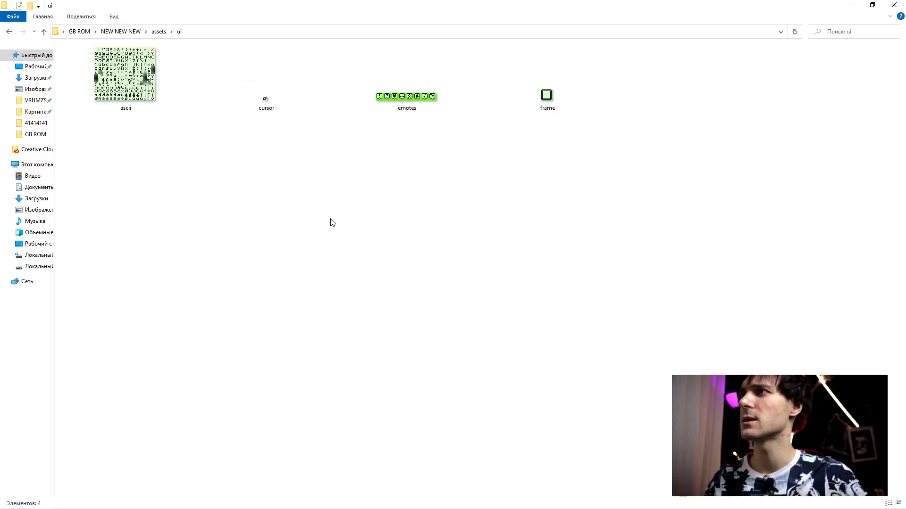
{"action": "key", "text": "alt+Left"}
{"action": "double_click", "coordinate": [145, 126]}
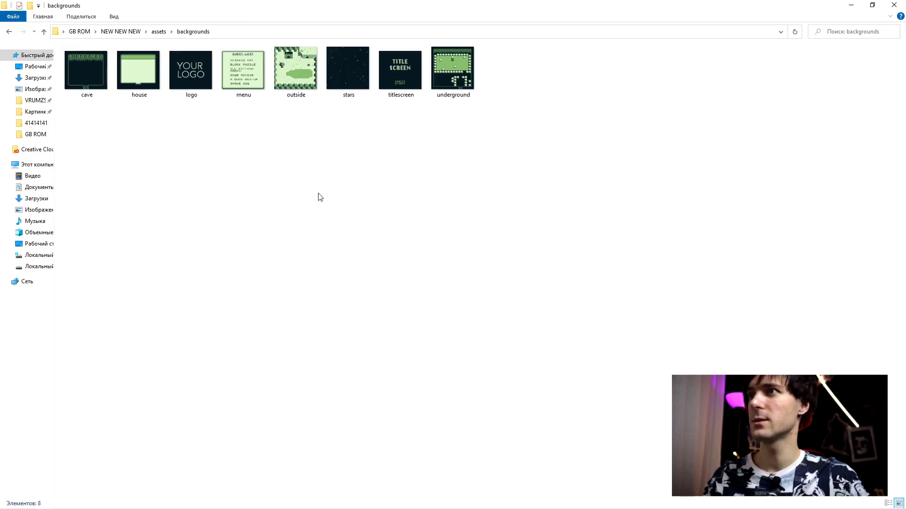
Switch to GB Studio, try the logo image as the Title Screen scene's background, and restore titlescreen.
{"action": "key", "text": "alt+Tab"}
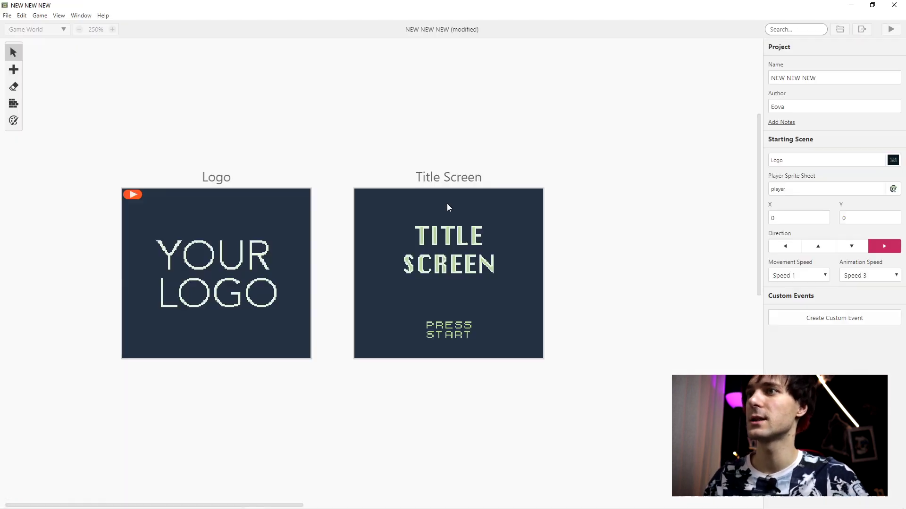
{"action": "left_click", "coordinate": [465, 253]}
{"action": "left_click", "coordinate": [869, 136]}
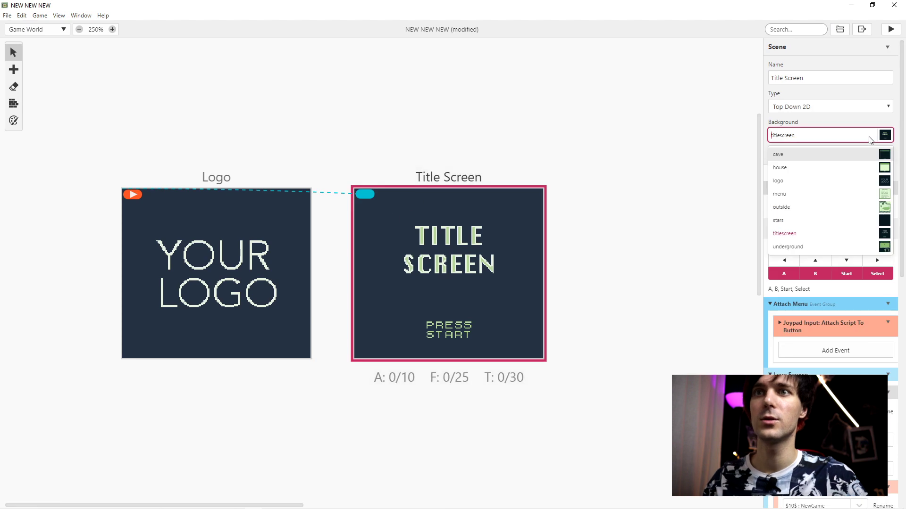
{"action": "left_click", "coordinate": [860, 184]}
{"action": "left_click", "coordinate": [857, 135]}
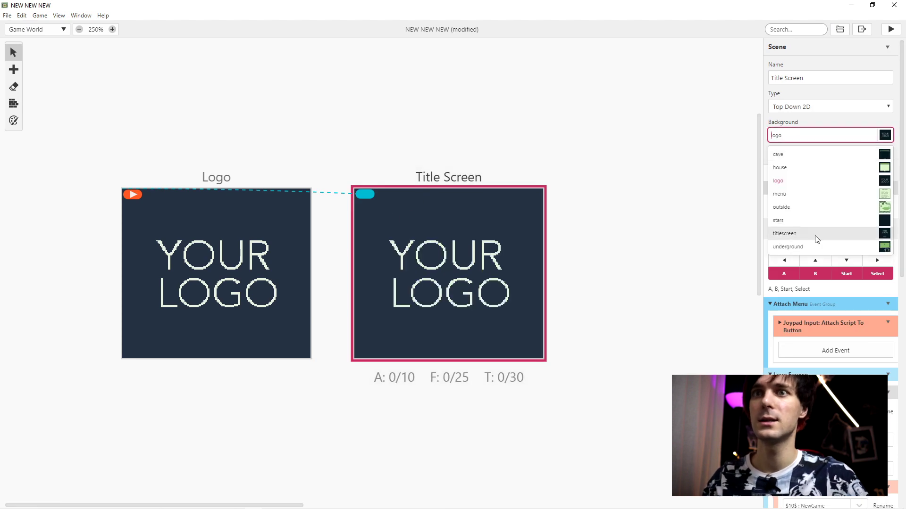
{"action": "left_click", "coordinate": [814, 233]}
Try the house and logo backgrounds on the Title Screen scene, and set its background to cave.
{"action": "left_click", "coordinate": [841, 135]}
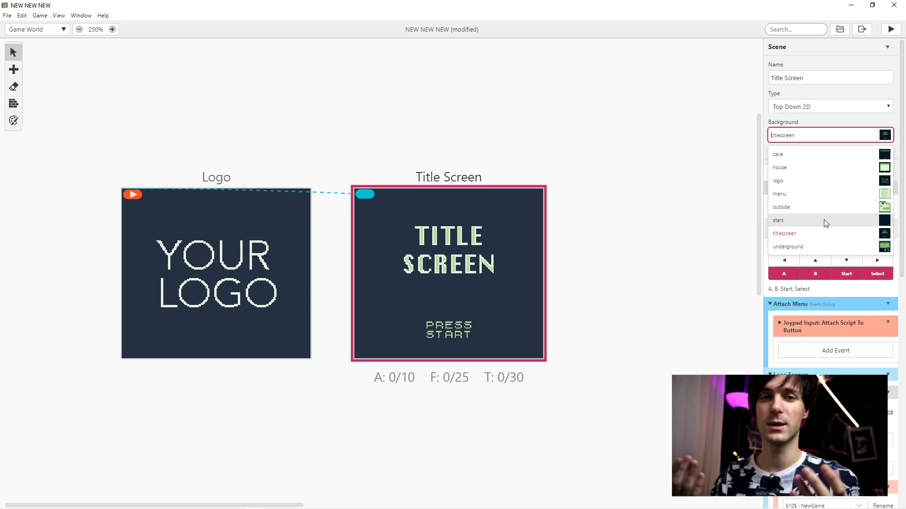
{"action": "left_click", "coordinate": [796, 168]}
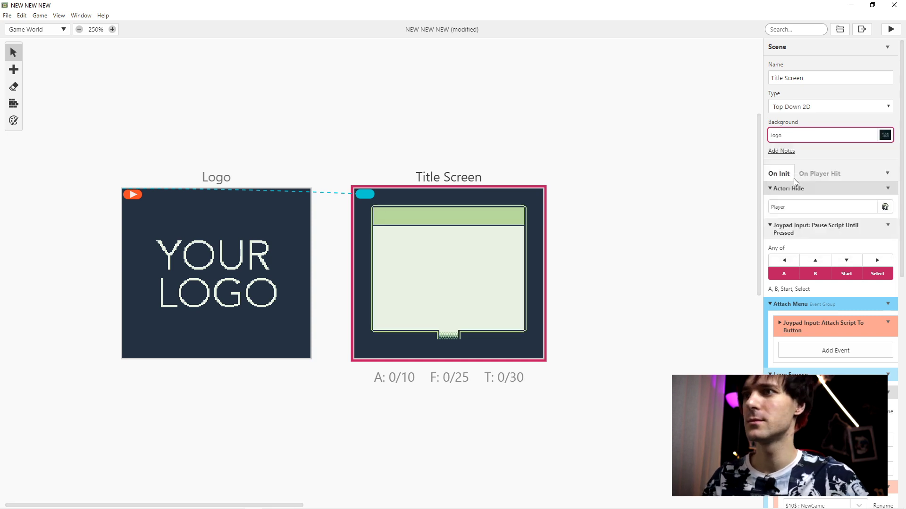
{"action": "left_click", "coordinate": [795, 181]}
{"action": "left_click", "coordinate": [816, 138]}
{"action": "left_click", "coordinate": [806, 158]}
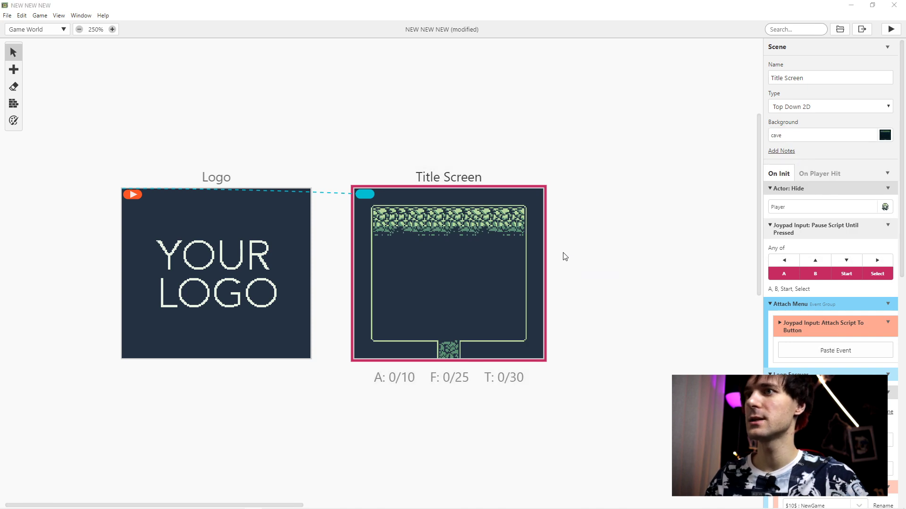
Switch to File Explorer, open the cave background image in Paint and magnify it for editing.
{"action": "key", "text": "alt+Tab"}
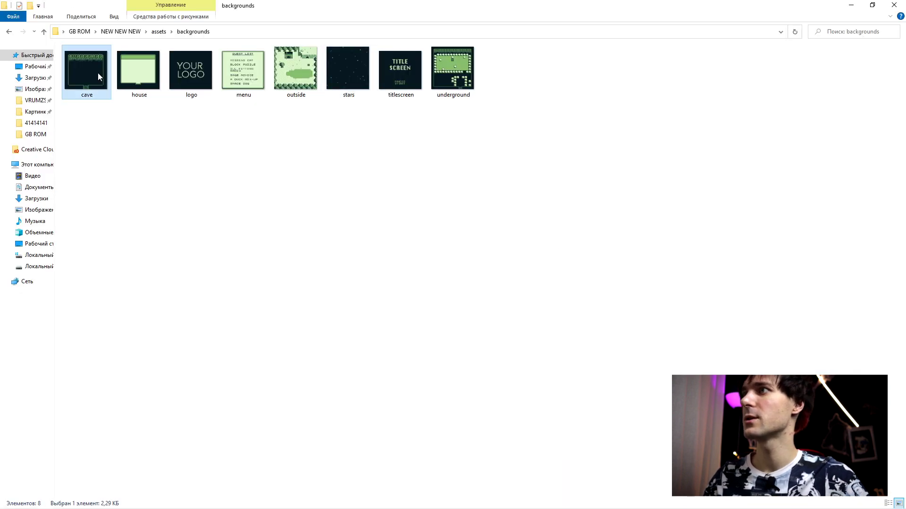
{"action": "right_click", "coordinate": [97, 73]}
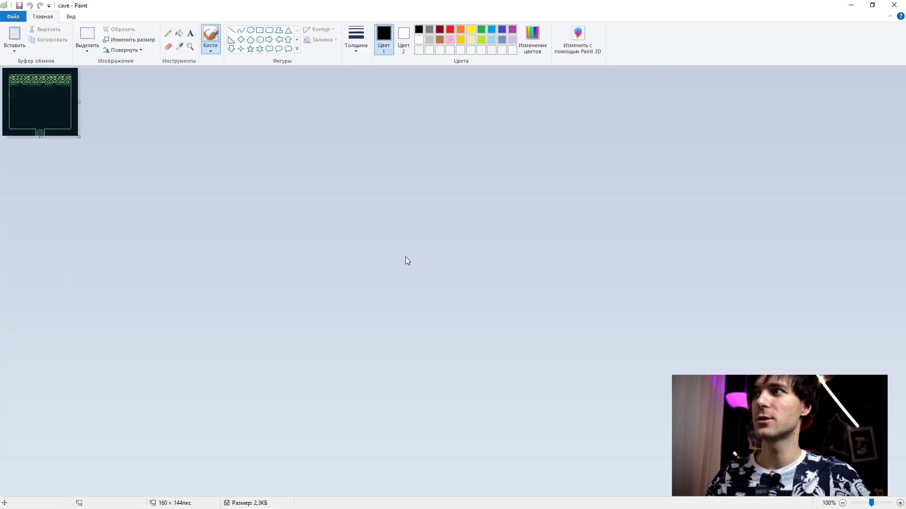
{"action": "scroll", "coordinate": [301, 255], "scroll_direction": "up", "scroll_amount": 7, "text": "ctrl"}
{"action": "scroll", "coordinate": [330, 253], "scroll_direction": "down", "scroll_amount": 3, "text": "ctrl"}
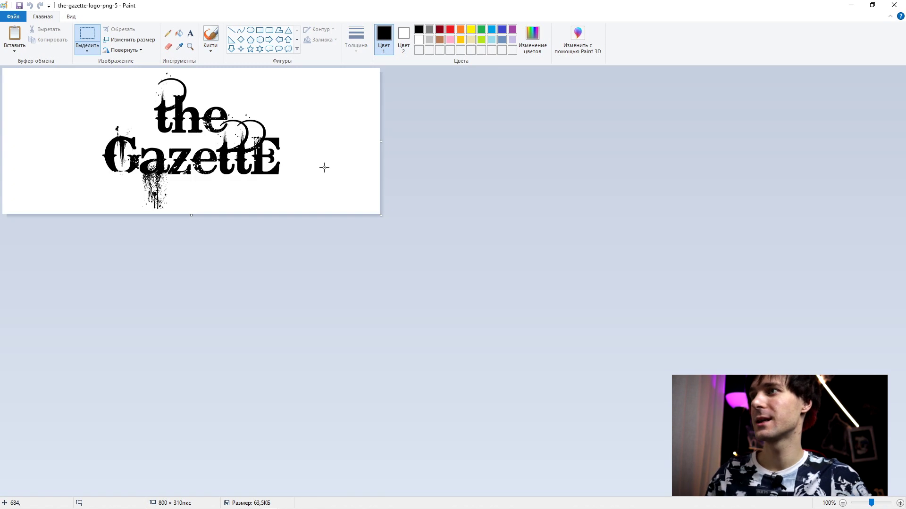
Select the lettering in the-gazette-logo-png-5 for copying, and replace everything in the cave image with a solid dark navy fill.
{"action": "left_click_drag", "start_coordinate": [294, 211], "coordinate": [91, 72]}
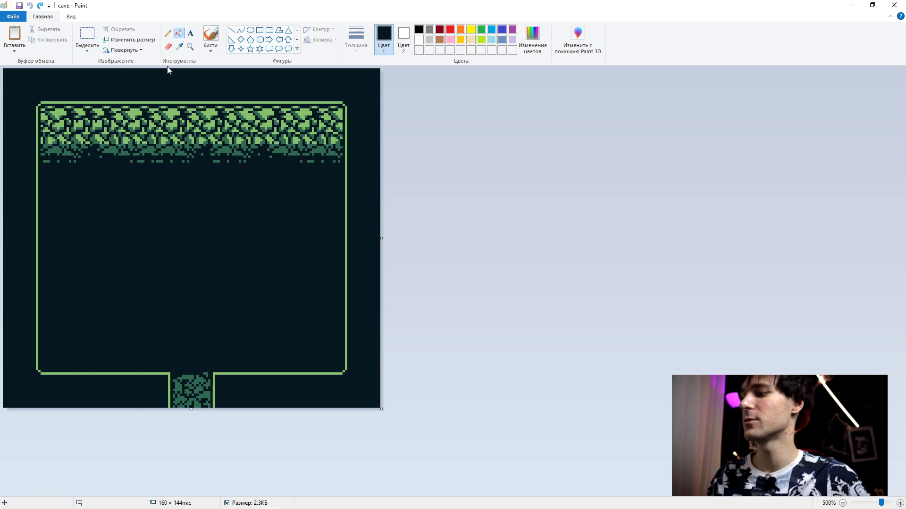
{"action": "key", "text": "ctrl+a"}
{"action": "key", "text": "Delete"}
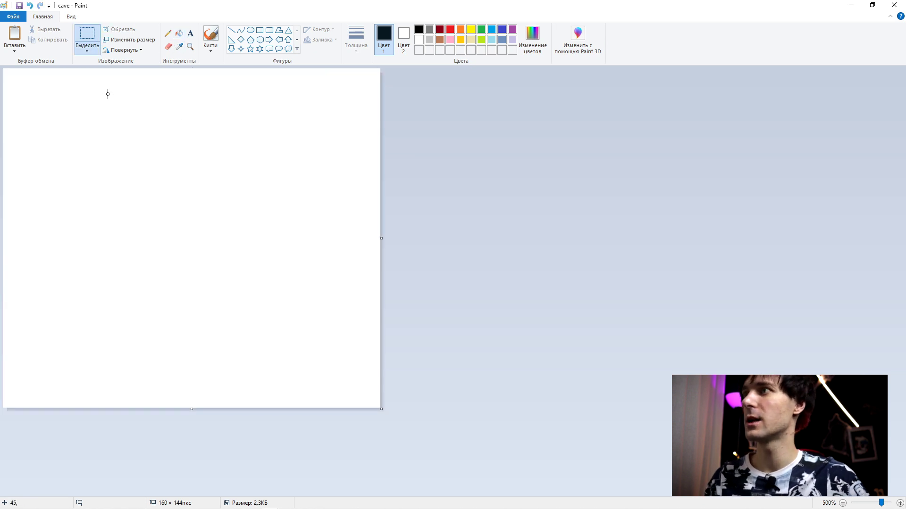
{"action": "left_click", "coordinate": [178, 33]}
{"action": "left_click", "coordinate": [185, 208]}
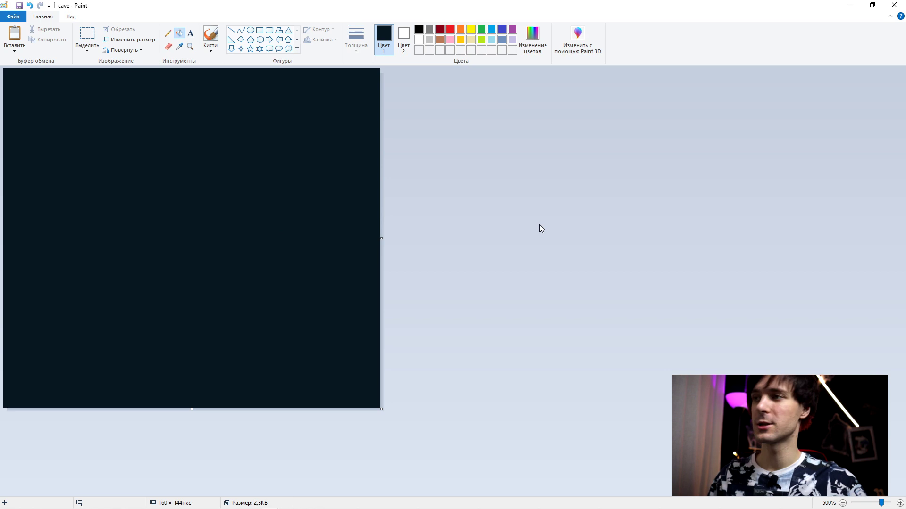
Paste the Gazette logo into the cave image and invert its colours to white lettering on black.
{"action": "key", "text": "ctrl+v"}
{"action": "scroll", "coordinate": [420, 224], "scroll_direction": "down", "scroll_amount": 2}
{"action": "right_click", "coordinate": [454, 255]}
{"action": "left_click", "coordinate": [504, 356]}
{"action": "scroll", "coordinate": [497, 262], "scroll_direction": "down", "scroll_amount": 5}
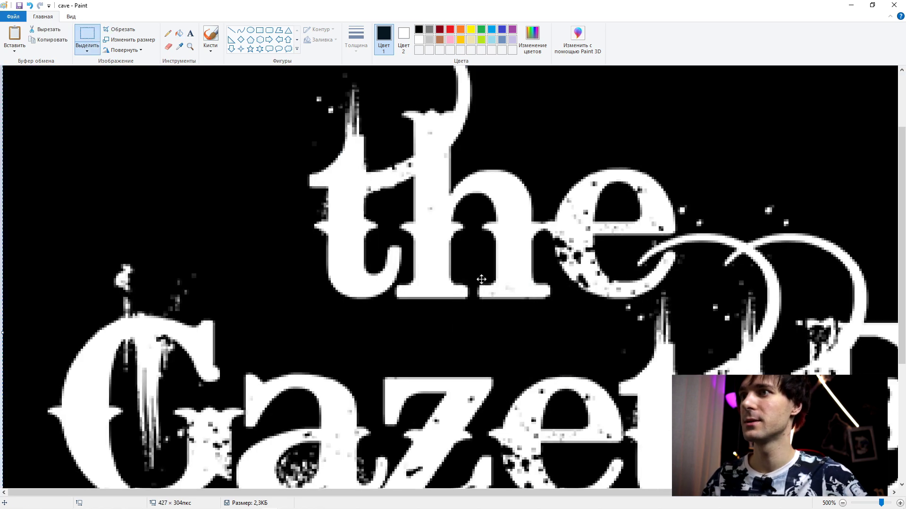
Resize the pasted logo to 160 by 144 pixels without keeping proportions, and reduce the canvas to the same size.
{"action": "right_click", "coordinate": [500, 245]}
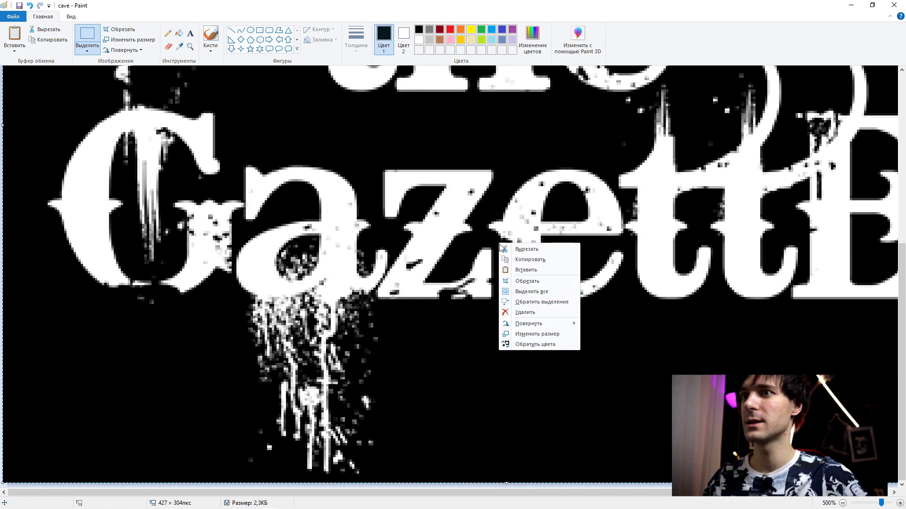
{"action": "left_click", "coordinate": [539, 334]}
{"action": "left_click", "coordinate": [55, 126]}
{"action": "double_click", "coordinate": [119, 92]}
{"action": "type", "text": "160"}
{"action": "key", "text": "Tab"}
{"action": "type", "text": "144"}
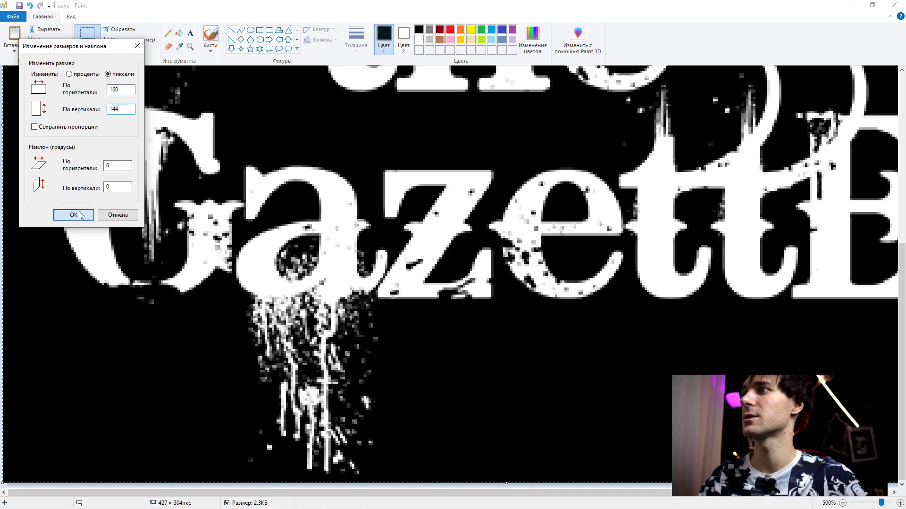
{"action": "left_click", "coordinate": [74, 215]}
{"action": "scroll", "coordinate": [202, 193], "scroll_direction": "up", "scroll_amount": 5}
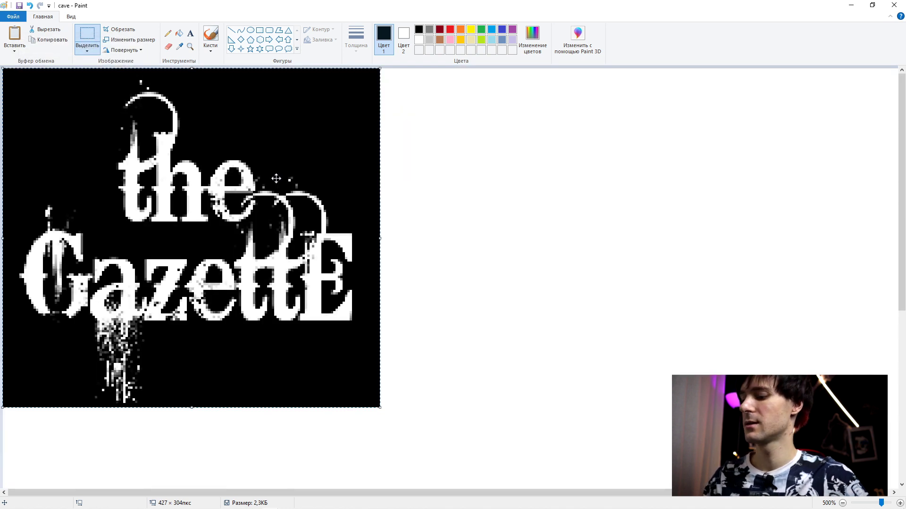
{"action": "left_click", "coordinate": [463, 218]}
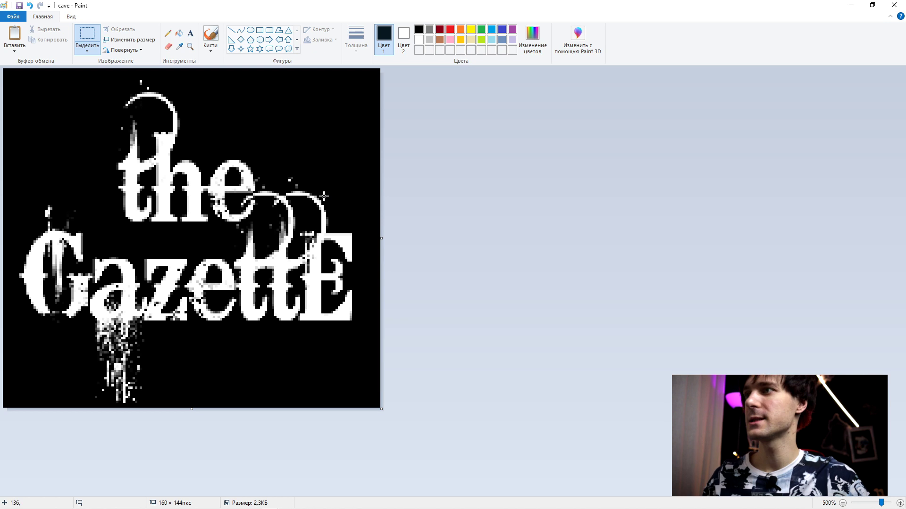
Save the edited cave image and switch to GB Studio.
{"action": "left_click", "coordinate": [20, 8]}
{"action": "key", "text": "alt+Tab"}
{"action": "key", "text": "alt+Tab"}
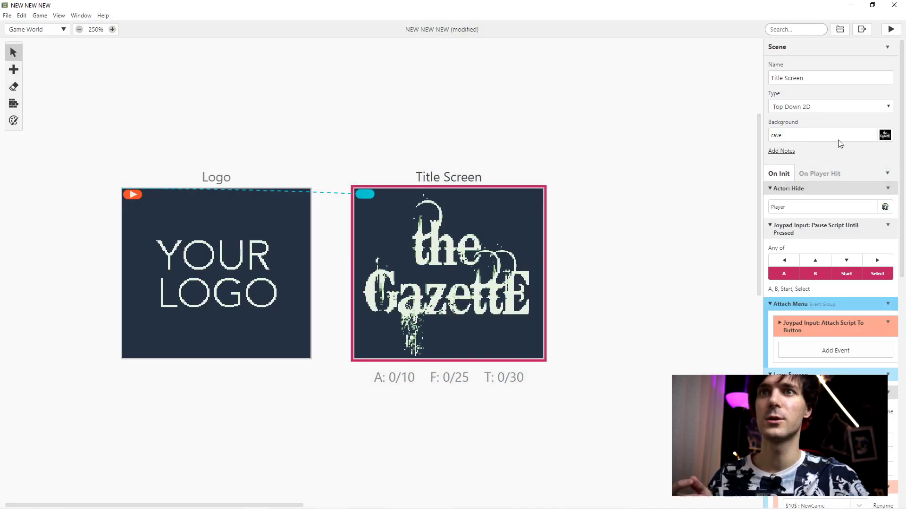
Try the house background on the Title Screen scene and set it back to cave.
{"action": "left_click", "coordinate": [814, 137]}
{"action": "left_click", "coordinate": [813, 168]}
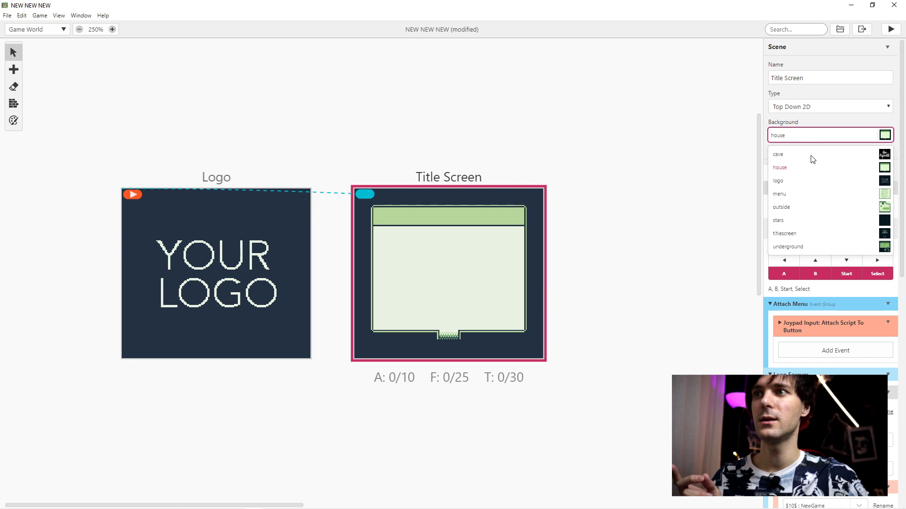
{"action": "left_click", "coordinate": [811, 155]}
Enable color mode and paint the Title Screen scene with the purple and teal palettes, using the larger brush.
{"action": "left_click", "coordinate": [14, 121]}
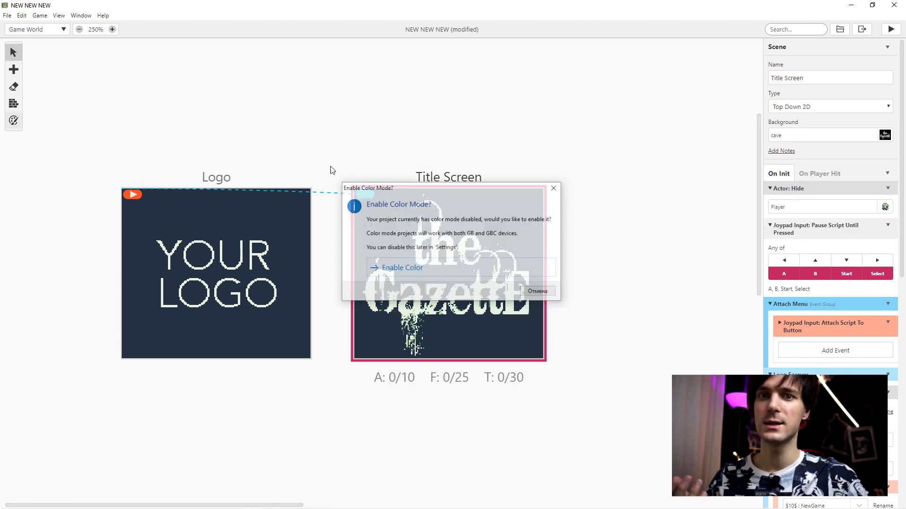
{"action": "left_click", "coordinate": [508, 267]}
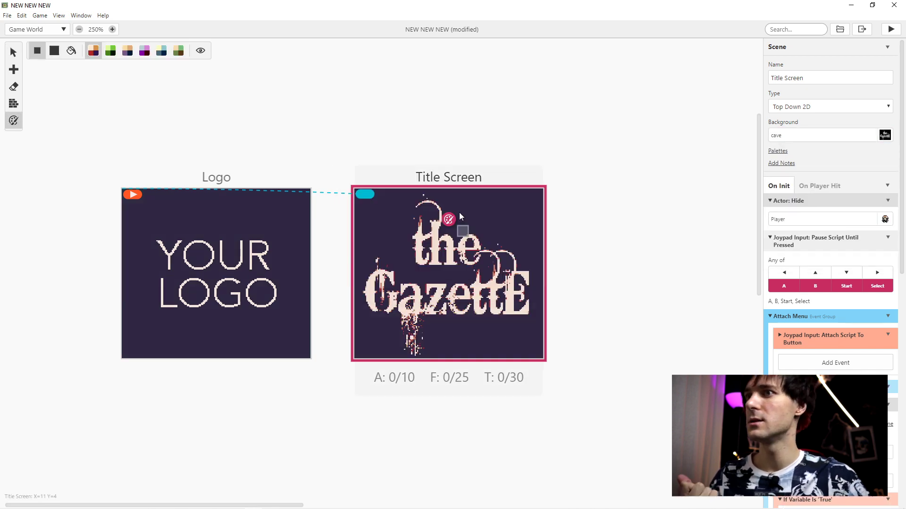
{"action": "left_click", "coordinate": [54, 50]}
{"action": "left_click", "coordinate": [144, 51]}
{"action": "mouse_move", "coordinate": [428, 243]}
{"action": "left_mouse_down"}
{"action": "mouse_move", "coordinate": [453, 243]}
{"action": "mouse_move", "coordinate": [398, 226]}
{"action": "mouse_move", "coordinate": [508, 189]}
{"action": "mouse_move", "coordinate": [363, 255]}
{"action": "mouse_move", "coordinate": [373, 225]}
{"action": "mouse_move", "coordinate": [418, 271]}
{"action": "mouse_move", "coordinate": [388, 250]}
{"action": "mouse_move", "coordinate": [413, 211]}
{"action": "mouse_move", "coordinate": [470, 191]}
{"action": "mouse_move", "coordinate": [355, 197]}
{"action": "mouse_move", "coordinate": [558, 230]}
{"action": "mouse_move", "coordinate": [420, 283]}
{"action": "mouse_move", "coordinate": [537, 287]}
{"action": "mouse_move", "coordinate": [517, 305]}
{"action": "mouse_move", "coordinate": [503, 351]}
{"action": "mouse_move", "coordinate": [504, 290]}
{"action": "mouse_move", "coordinate": [531, 366]}
{"action": "mouse_move", "coordinate": [375, 278]}
{"action": "mouse_move", "coordinate": [358, 314]}
{"action": "left_mouse_up"}
{"action": "left_click", "coordinate": [161, 51]}
{"action": "left_click", "coordinate": [378, 194]}
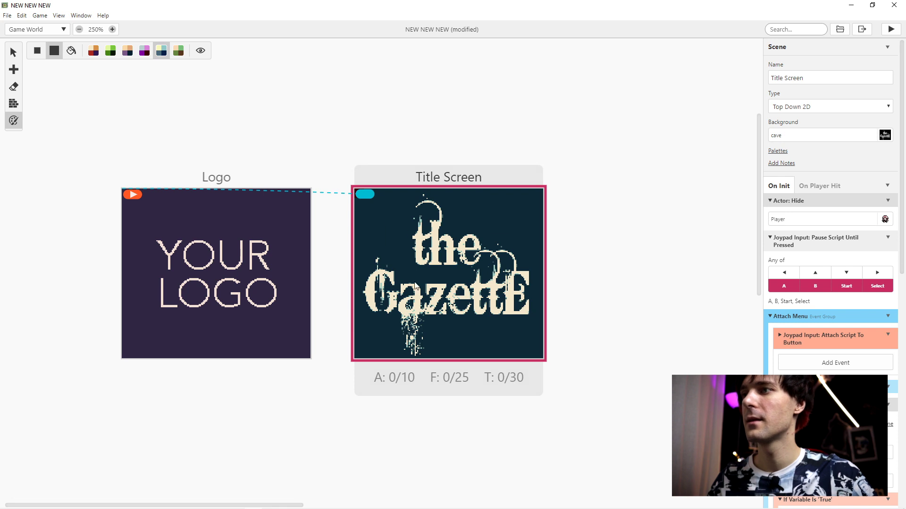
Paint scattered tiles around the Title Screen lettering with the red-orange palette, using the small brush.
{"action": "left_click", "coordinate": [93, 51]}
{"action": "left_click", "coordinate": [37, 51]}
{"action": "mouse_move", "coordinate": [415, 330]}
{"action": "left_mouse_down"}
{"action": "mouse_move", "coordinate": [398, 333]}
{"action": "mouse_move", "coordinate": [363, 302]}
{"action": "mouse_move", "coordinate": [461, 299]}
{"action": "mouse_move", "coordinate": [522, 324]}
{"action": "mouse_move", "coordinate": [520, 299]}
{"action": "mouse_move", "coordinate": [543, 314]}
{"action": "left_mouse_up"}
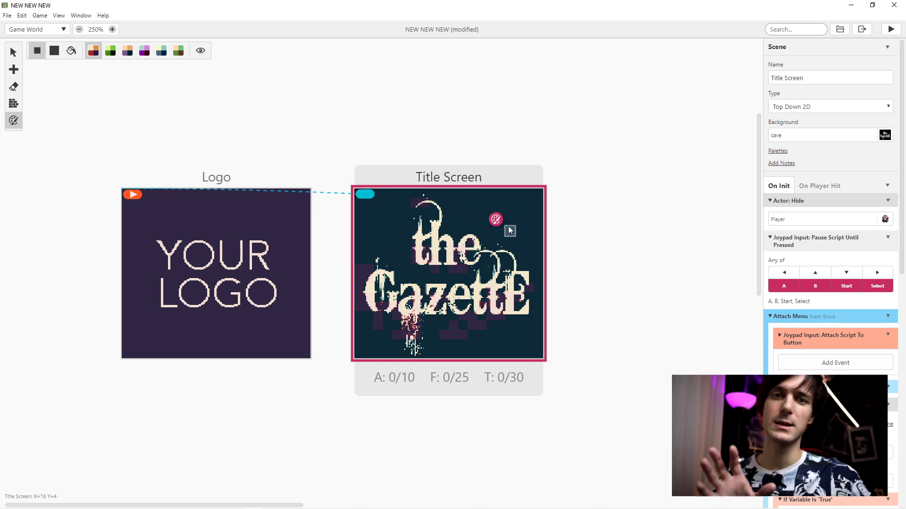
Delete the Attach Menu and Loop Forever event groups from the Title Screen's On Init script.
{"action": "scroll", "coordinate": [637, 273], "scroll_direction": "down", "scroll_amount": 2}
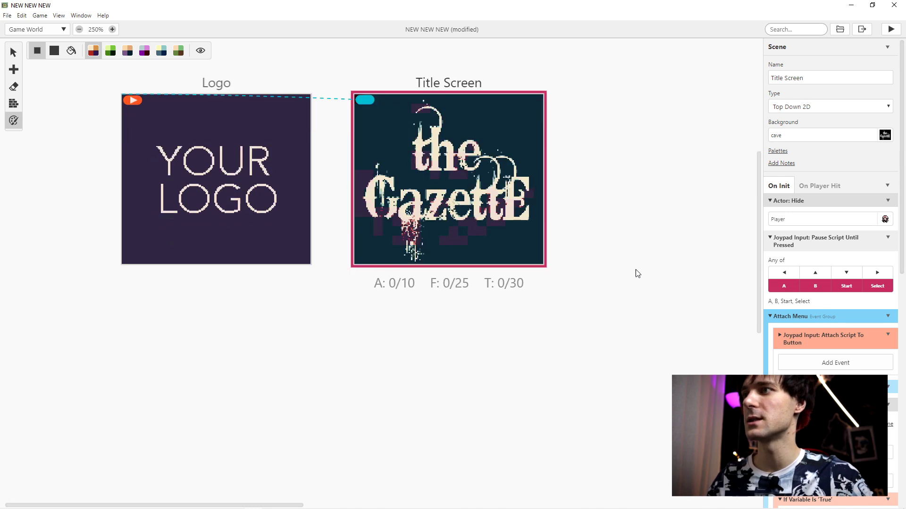
{"action": "scroll", "coordinate": [636, 273], "scroll_direction": "up", "scroll_amount": 3}
{"action": "left_click", "coordinate": [889, 316]}
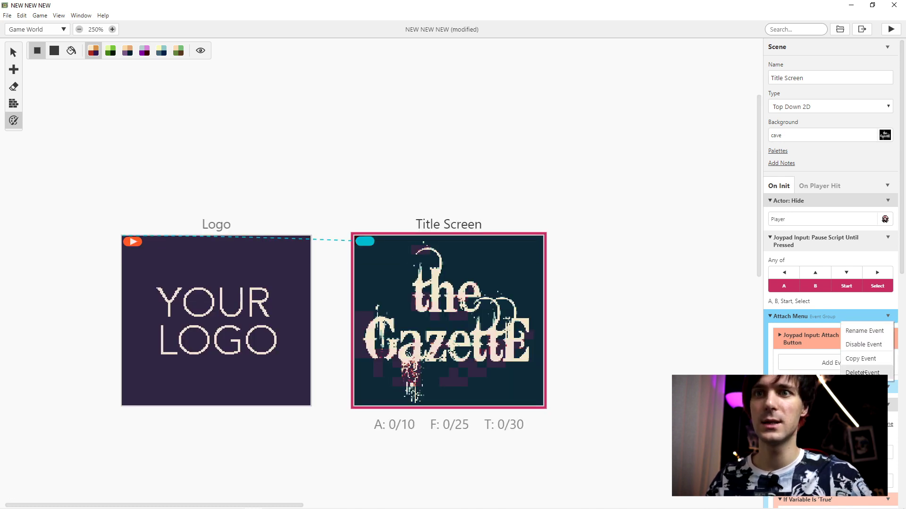
{"action": "left_click", "coordinate": [862, 373]}
{"action": "left_click", "coordinate": [893, 317]}
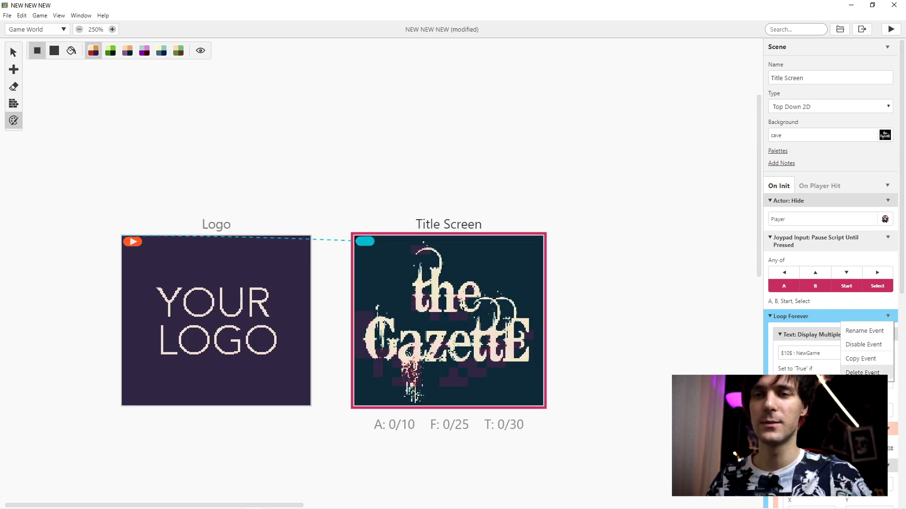
{"action": "left_click", "coordinate": [863, 374]}
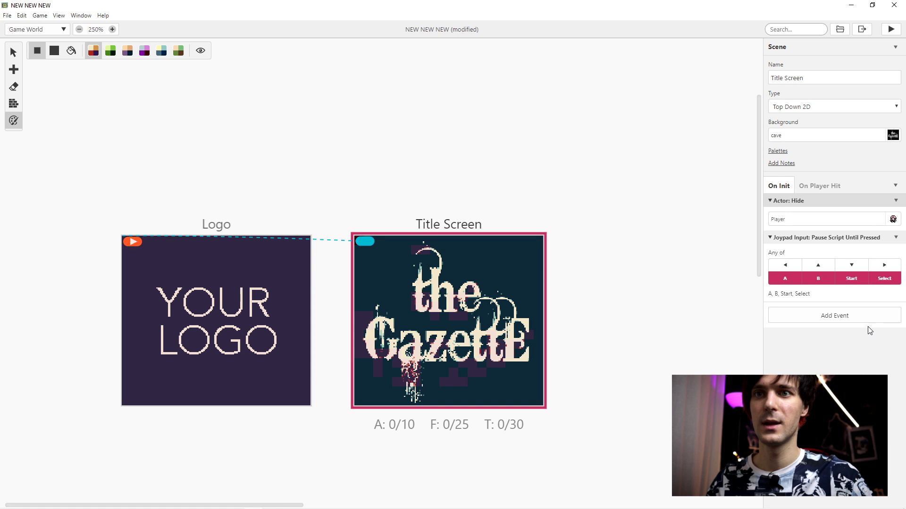
Delete the Joypad Input: Pause Script Until Pressed and Actor: Hide events from the Title Screen's On Init script.
{"action": "left_click", "coordinate": [896, 237]}
{"action": "left_click", "coordinate": [863, 295]}
{"action": "left_click", "coordinate": [896, 204]}
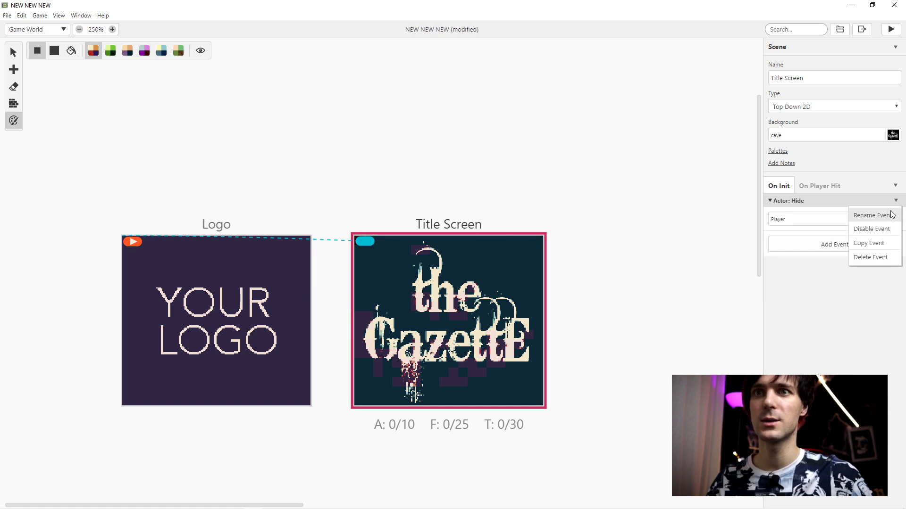
{"action": "left_click", "coordinate": [872, 258]}
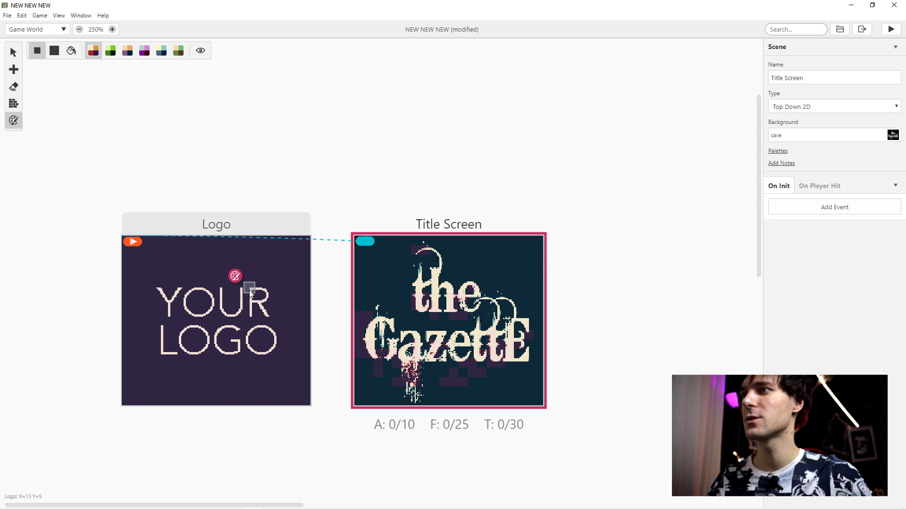
Select the Logo scene and examine its On Init events down to the Wait duration.
{"action": "left_click", "coordinate": [249, 290]}
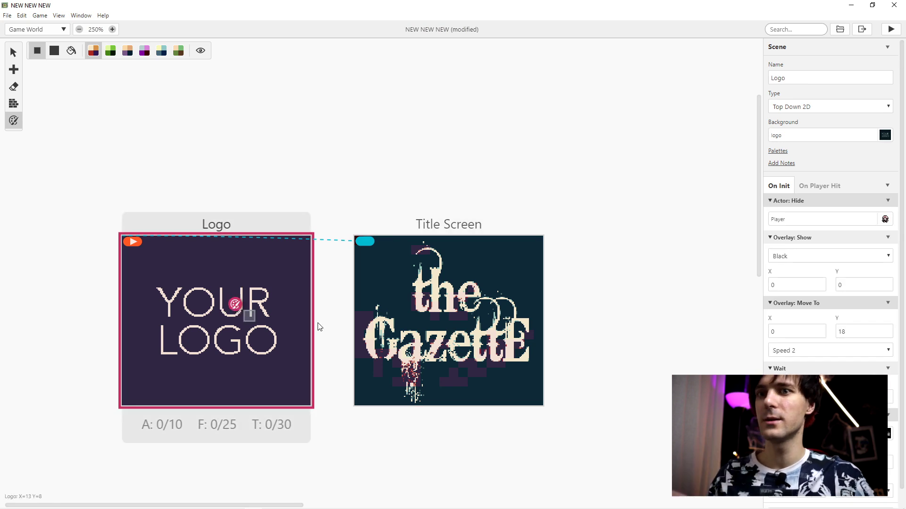
{"action": "scroll", "coordinate": [835, 321], "scroll_direction": "down", "scroll_amount": 1}
{"action": "left_click", "coordinate": [815, 375]}
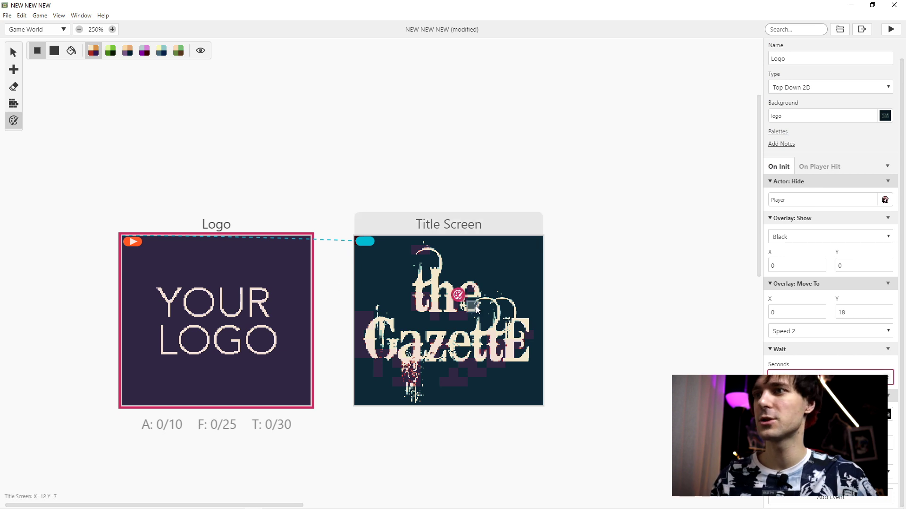
Repaint some purple tiles beside the Title Screen's letter G with the teal palette and return to the selection tool.
{"action": "left_click", "coordinate": [493, 337]}
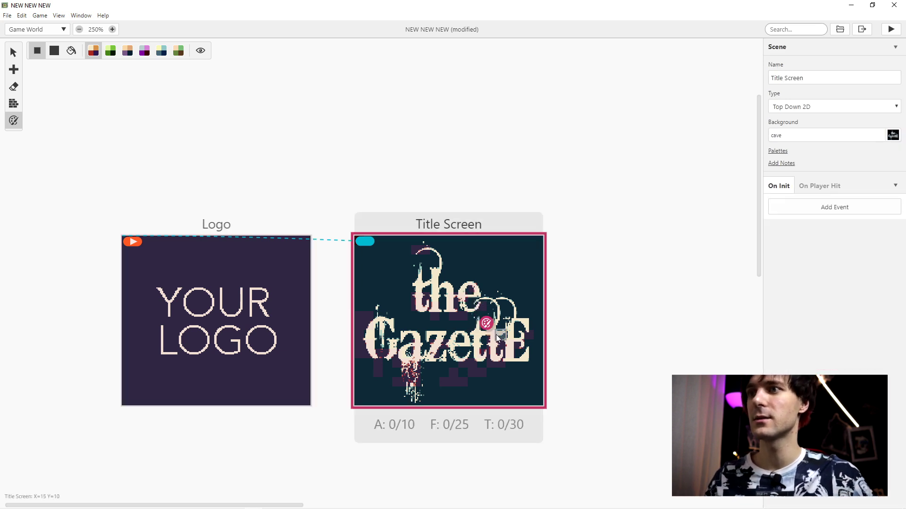
{"action": "left_click", "coordinate": [162, 51]}
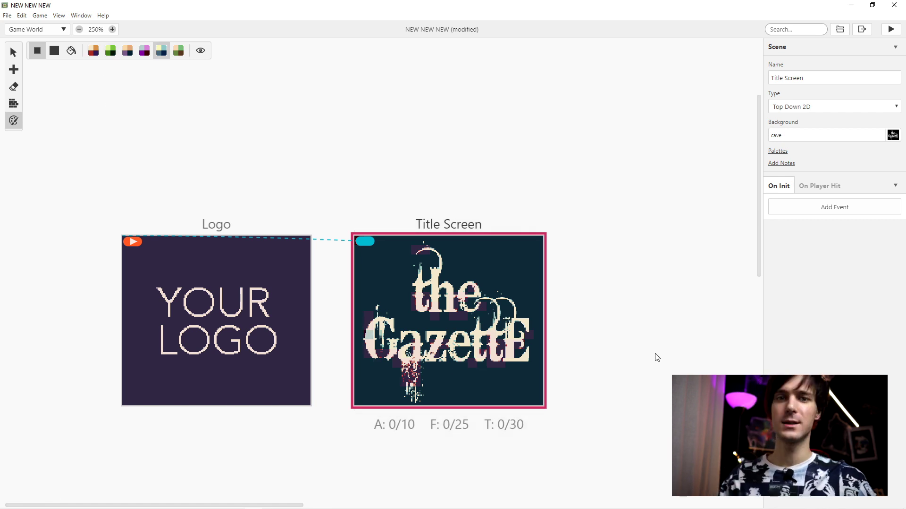
{"action": "key", "text": "v"}
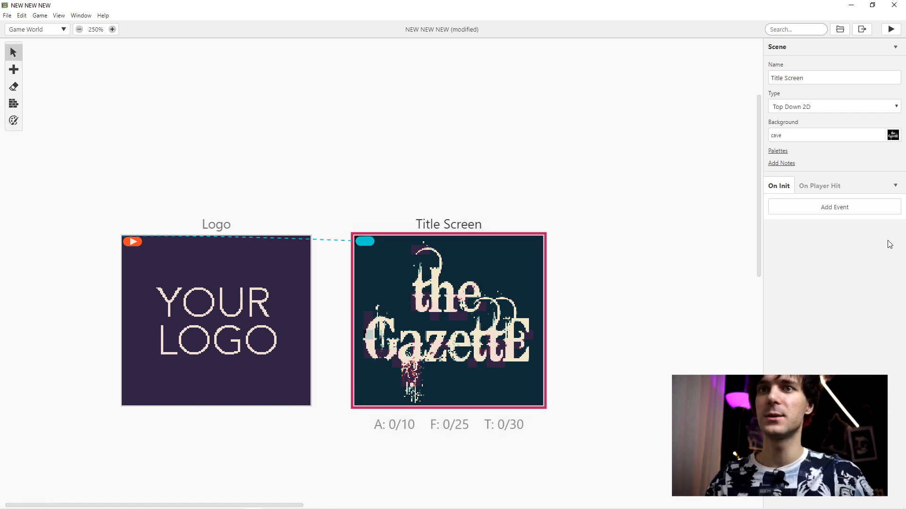
Add a looping Music: Play Track event to the Title Screen's On Init script and preview the template track.
{"action": "left_click", "coordinate": [862, 211]}
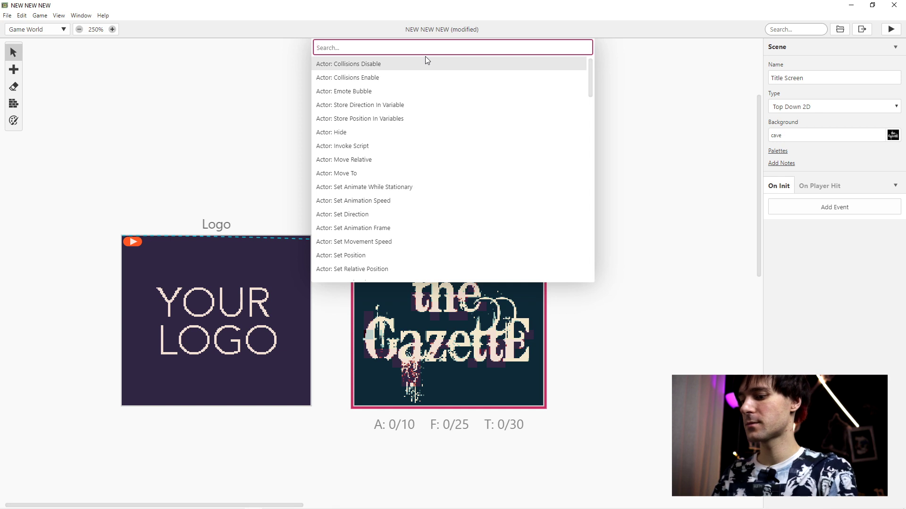
{"action": "type", "text": "musi"}
{"action": "left_click", "coordinate": [497, 68]}
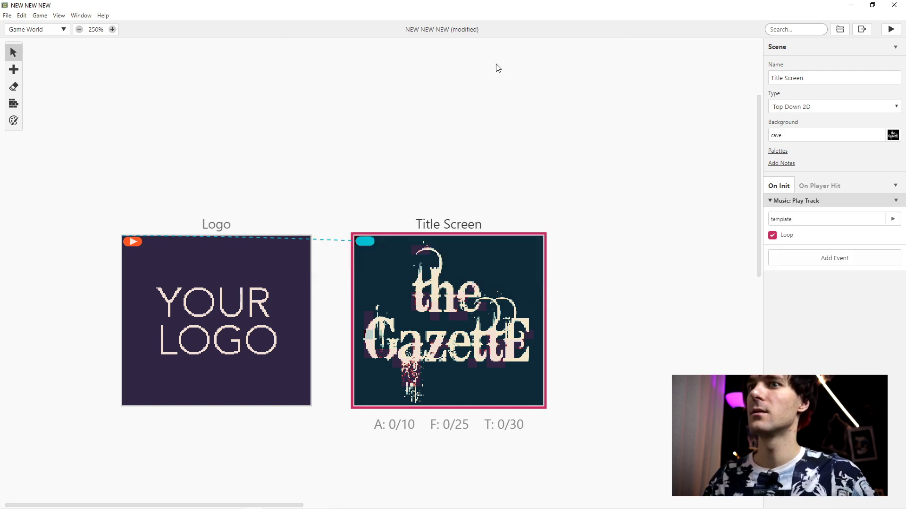
{"action": "left_click", "coordinate": [860, 221]}
{"action": "left_click", "coordinate": [895, 222]}
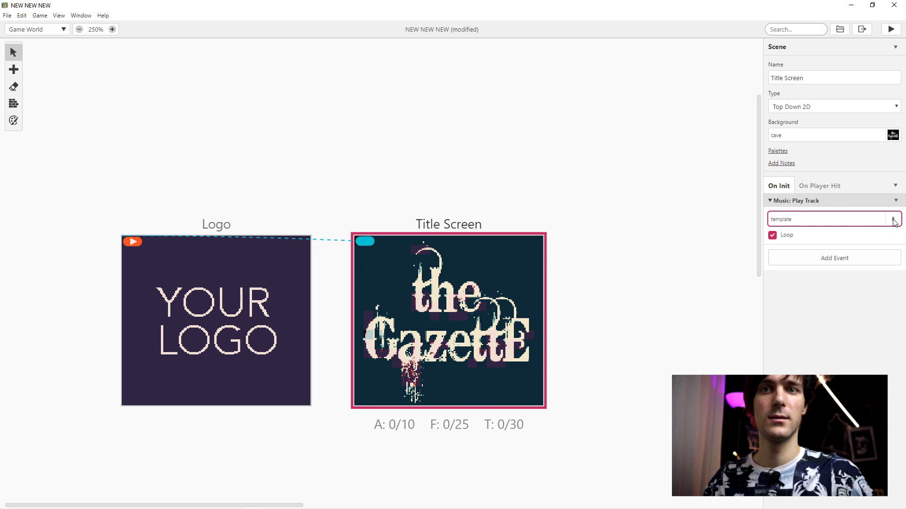
{"action": "left_click", "coordinate": [834, 223]}
{"action": "left_click", "coordinate": [833, 224]}
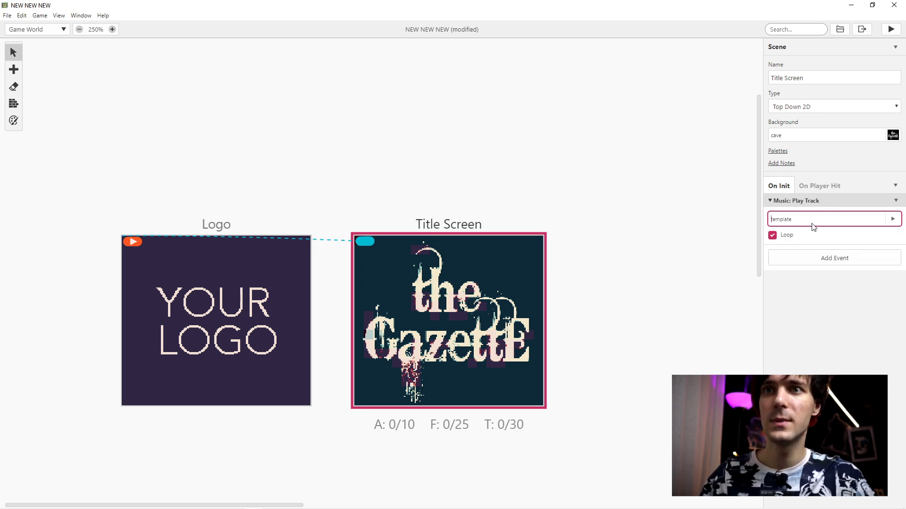
Close the Paint windows holding the cave and the-gazette-logo-png-5 images.
{"action": "key", "text": "alt+Tab"}
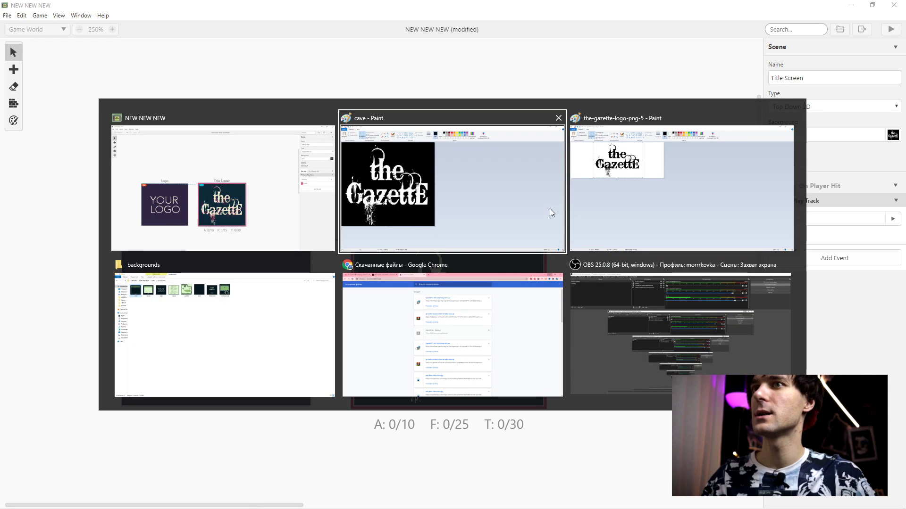
{"action": "left_click", "coordinate": [550, 209]}
{"action": "left_click", "coordinate": [894, 5]}
{"action": "key", "text": "alt+Tab"}
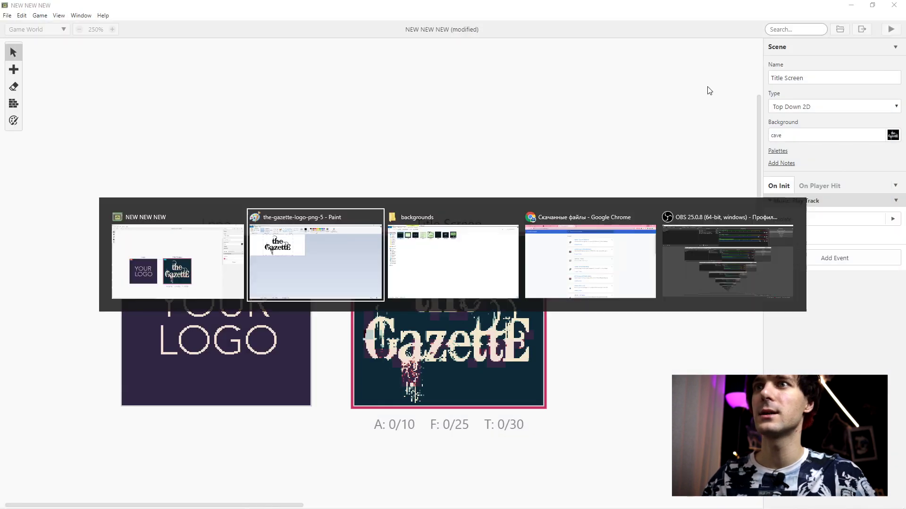
{"action": "left_click", "coordinate": [894, 5]}
Switch to File Explorer and go from the backgrounds folder up to the project's assets folder.
{"action": "key", "text": "alt+Tab"}
{"action": "key", "text": "Tab"}
{"action": "key", "text": "shift+Tab"}
{"action": "left_click", "coordinate": [43, 32]}
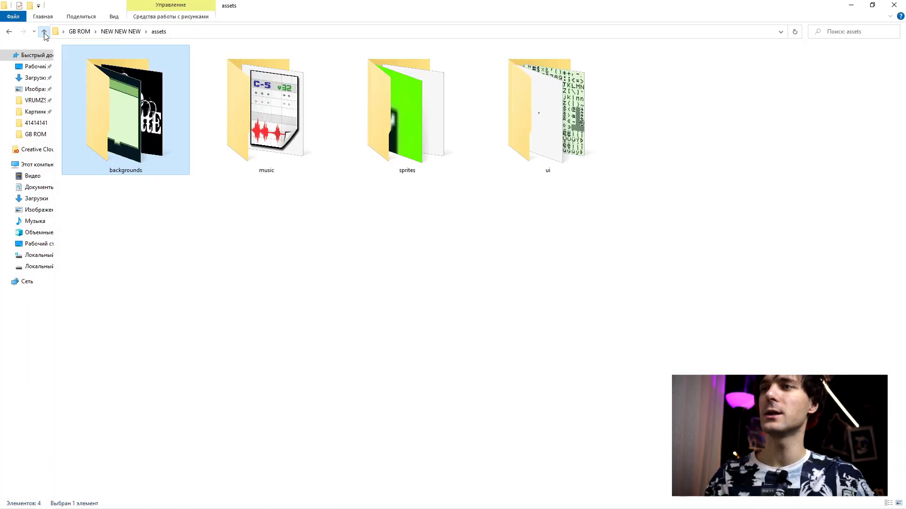
Open the template track from the assets music folder in OpenMPT and check its song properties.
{"action": "double_click", "coordinate": [251, 127]}
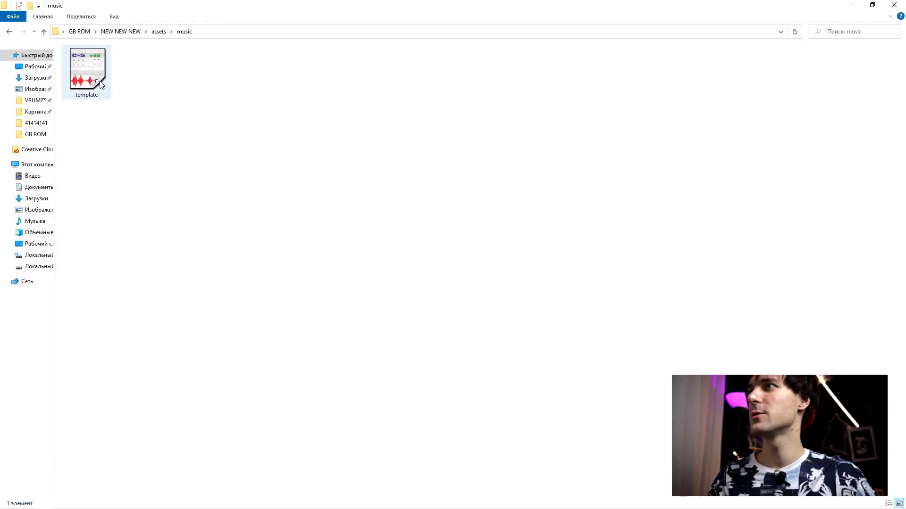
{"action": "double_click", "coordinate": [94, 76]}
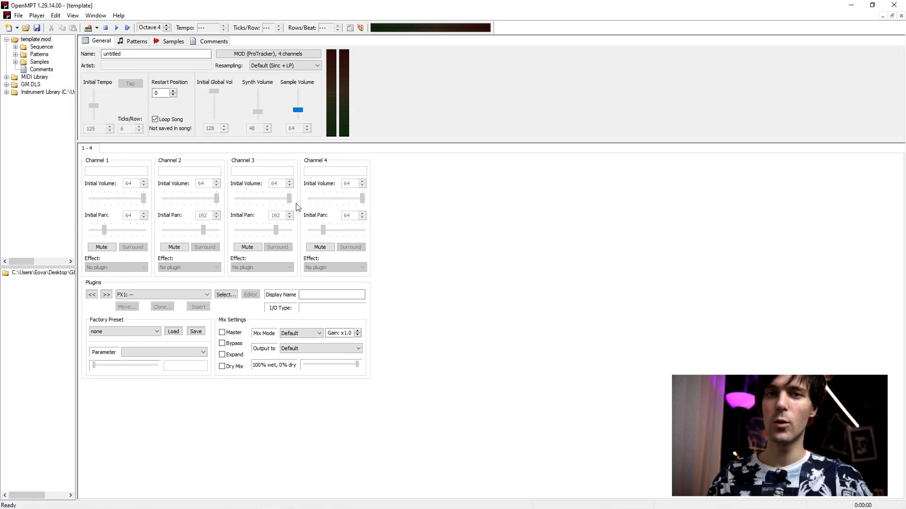
{"action": "left_click", "coordinate": [263, 55]}
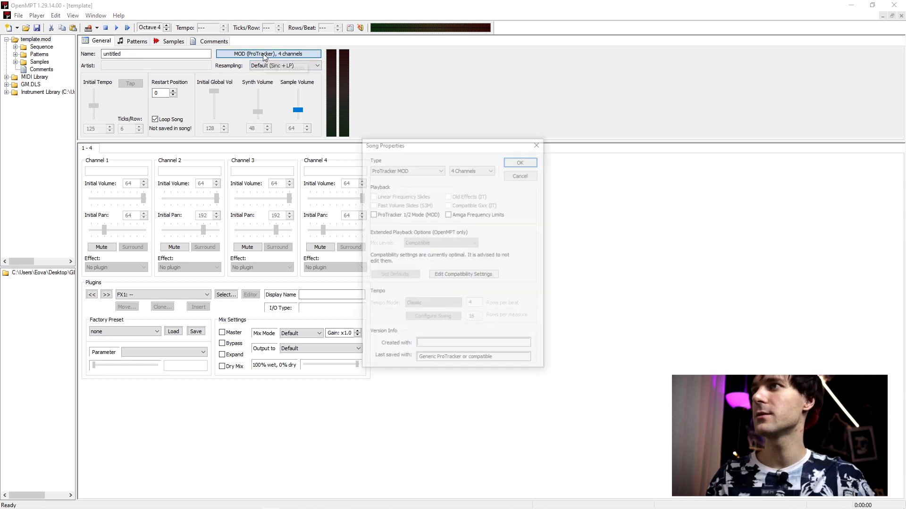
{"action": "left_click", "coordinate": [537, 145]}
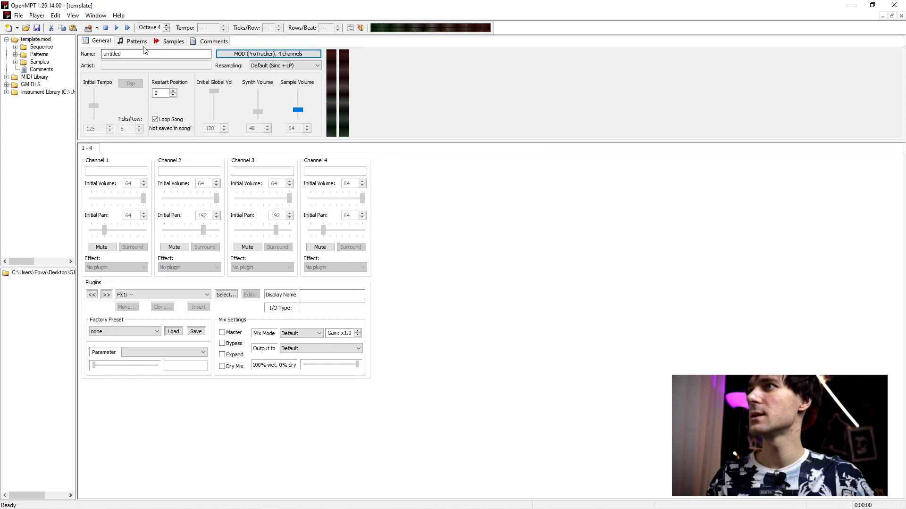
Look over the Ch 1&2 - 25% Pulse sample's waveform and the track's general settings.
{"action": "left_click", "coordinate": [137, 42]}
{"action": "scroll", "coordinate": [286, 265], "scroll_direction": "down", "scroll_amount": 10}
{"action": "key", "text": "F4"}
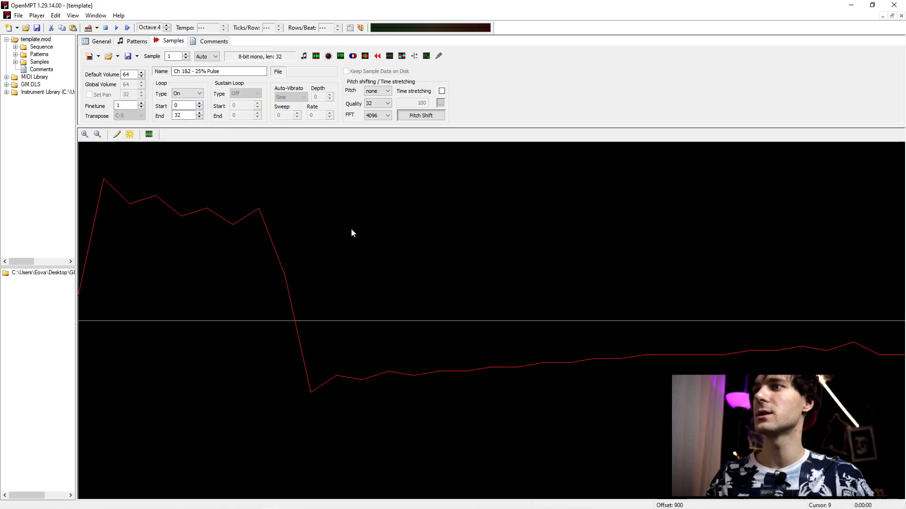
{"action": "left_click_drag", "start_coordinate": [541, 271], "coordinate": [617, 270]}
{"action": "left_click", "coordinate": [659, 276]}
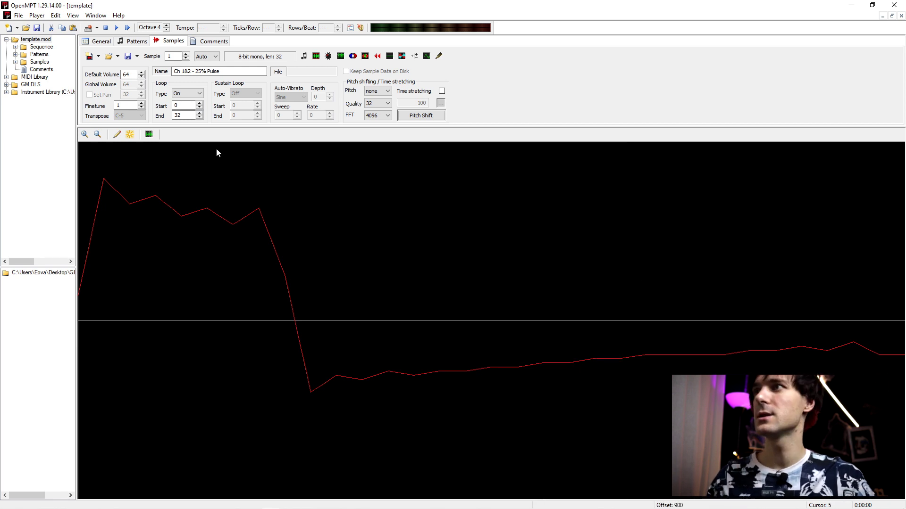
{"action": "left_click", "coordinate": [136, 41]}
{"action": "left_click", "coordinate": [99, 41]}
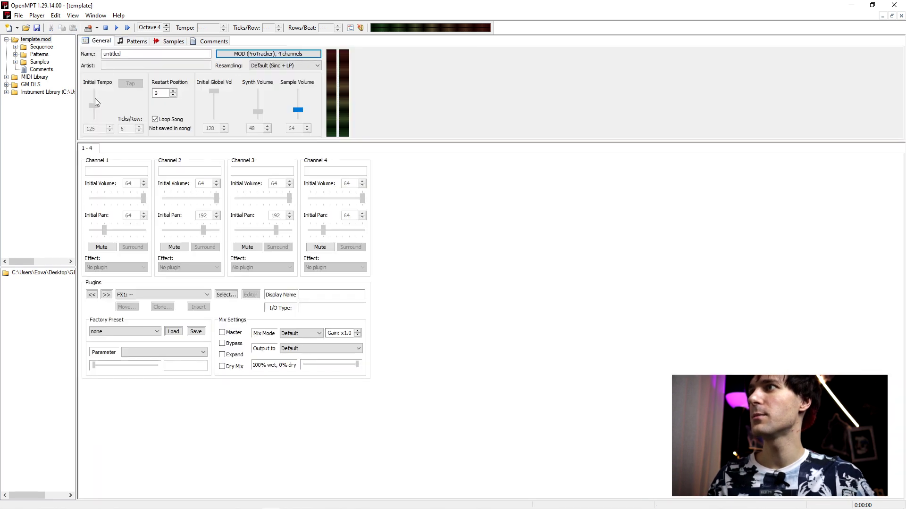
Examine the notes of pattern 0 across its four channels.
{"action": "left_click", "coordinate": [137, 41]}
{"action": "left_click", "coordinate": [96, 191]}
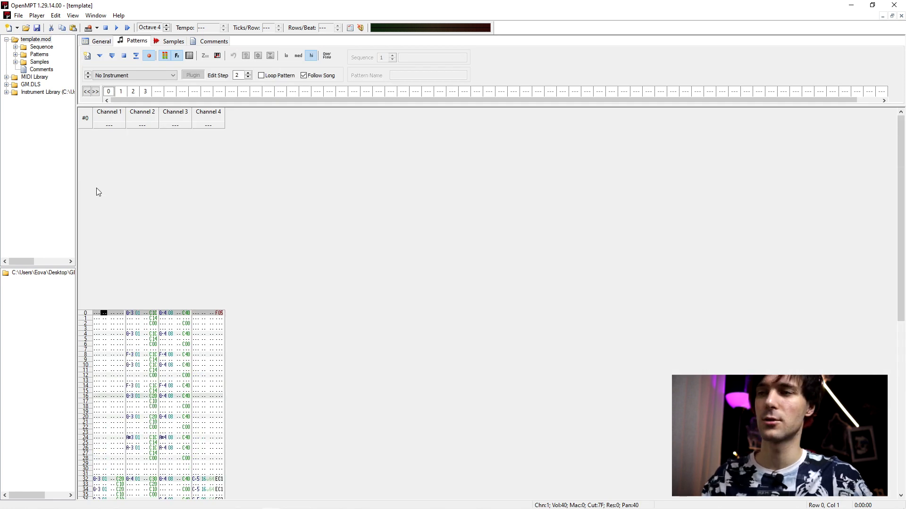
{"action": "scroll", "coordinate": [197, 273], "scroll_direction": "down", "scroll_amount": 3}
{"action": "scroll", "coordinate": [194, 267], "scroll_direction": "up", "scroll_amount": 3}
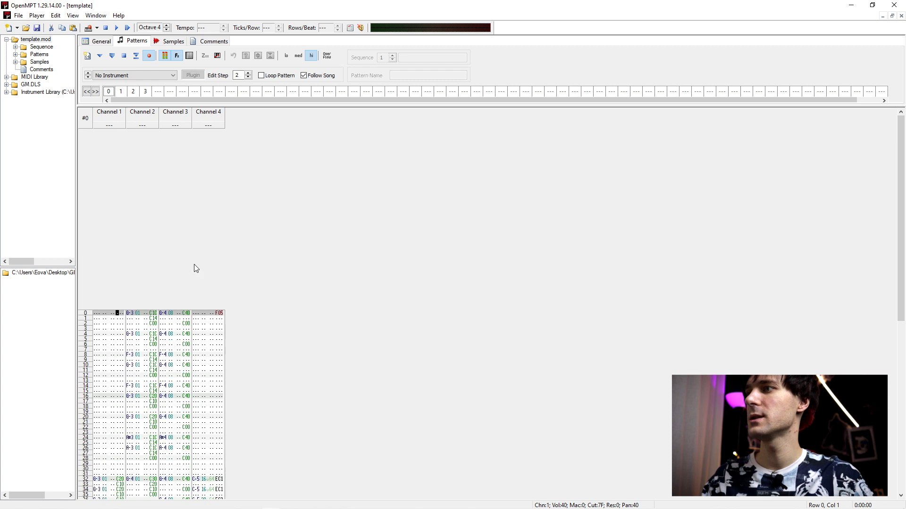
{"action": "scroll", "coordinate": [196, 275], "scroll_direction": "down", "scroll_amount": 4}
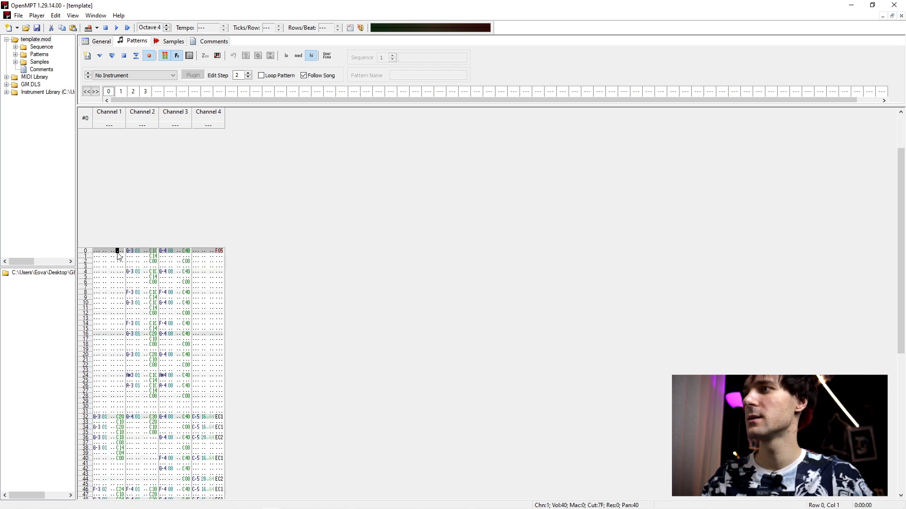
{"action": "scroll", "coordinate": [121, 286], "scroll_direction": "up", "scroll_amount": 4}
Check the note and effect type choices in the note properties of row 0, Channel 1, and close them.
{"action": "double_click", "coordinate": [117, 312]}
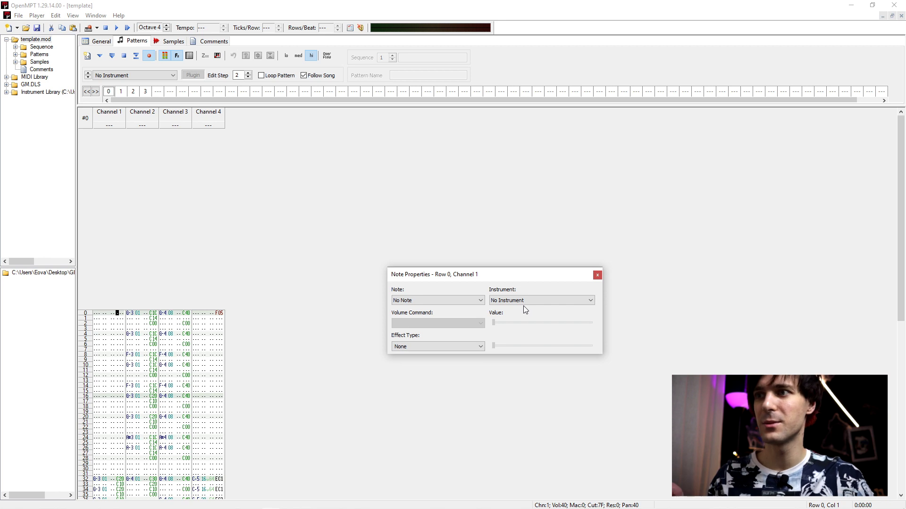
{"action": "left_click", "coordinate": [480, 303]}
{"action": "left_click", "coordinate": [480, 302]}
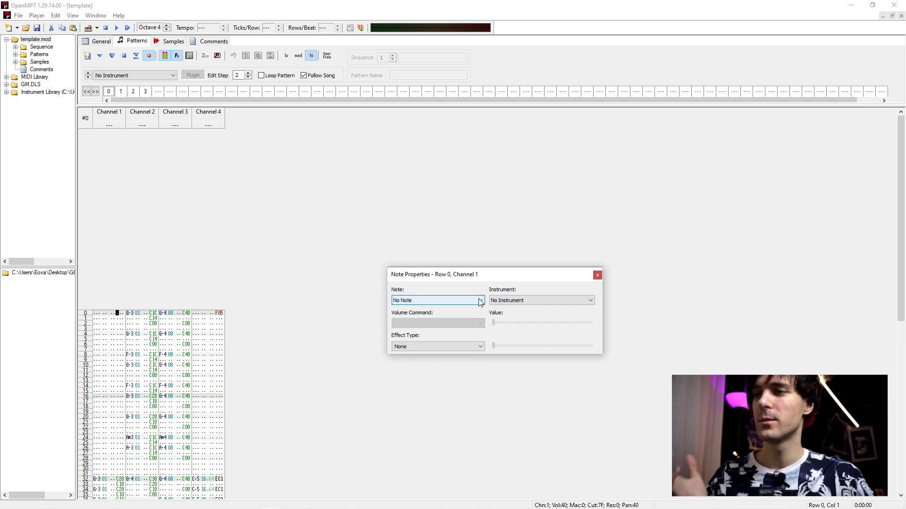
{"action": "left_click", "coordinate": [480, 346]}
{"action": "scroll", "coordinate": [456, 278], "scroll_direction": "down", "scroll_amount": 5}
{"action": "left_click", "coordinate": [530, 275]}
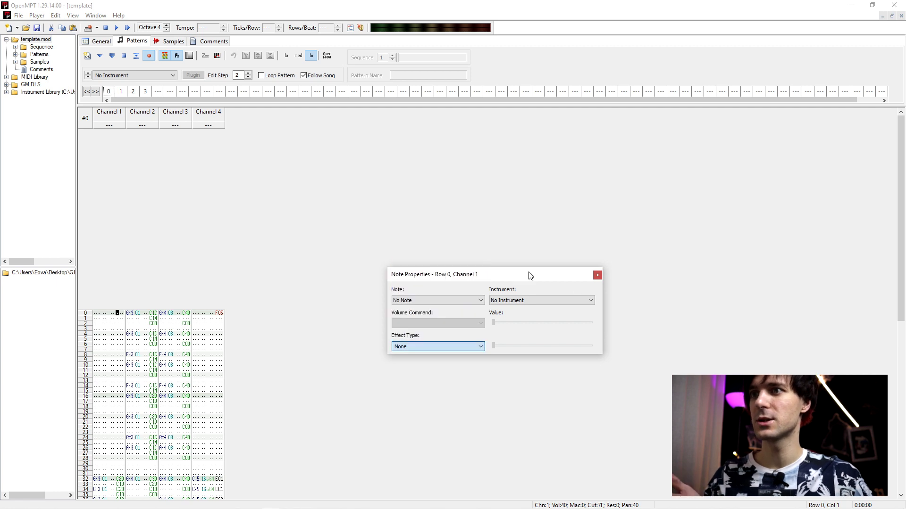
{"action": "left_click", "coordinate": [597, 275]}
Choose instrument 09: Ch 3 - Ringy Waveform and play pattern 0 in a loop, stopping it after a few seconds.
{"action": "scroll", "coordinate": [262, 220], "scroll_direction": "down", "scroll_amount": 6}
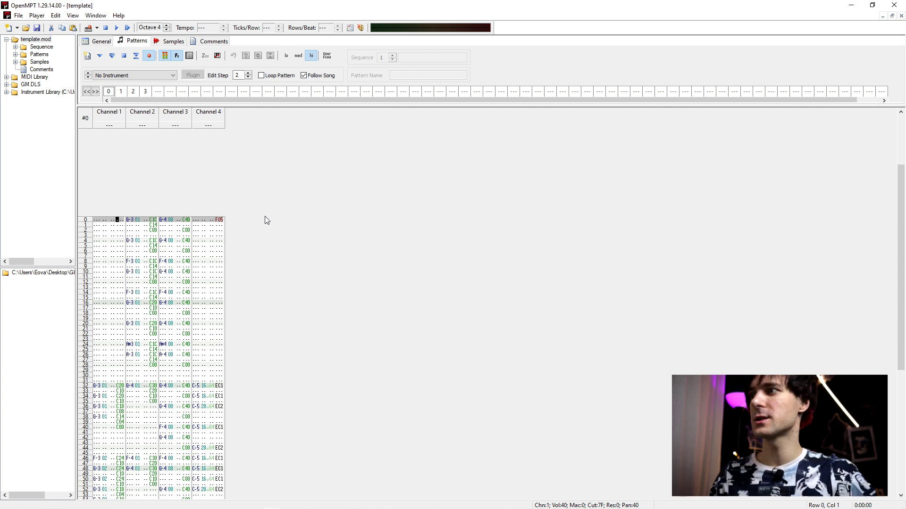
{"action": "scroll", "coordinate": [232, 242], "scroll_direction": "down", "scroll_amount": 8}
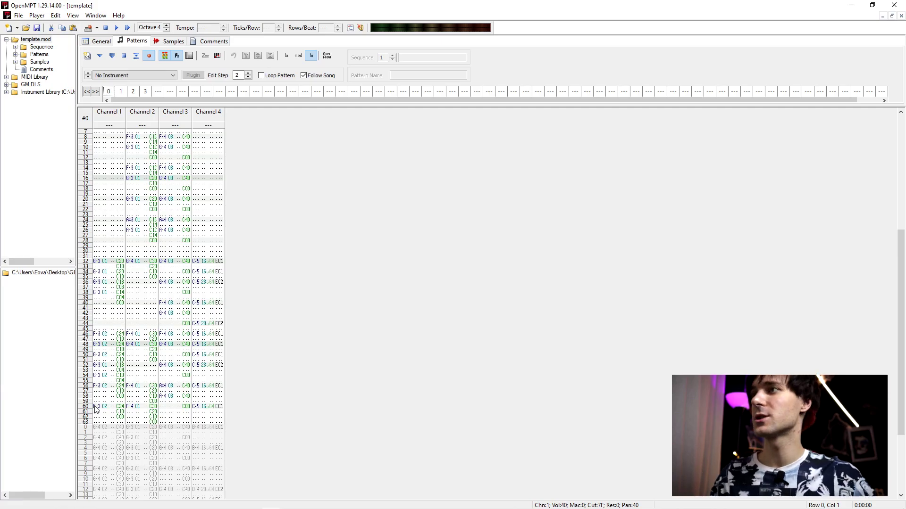
{"action": "left_click", "coordinate": [163, 76]}
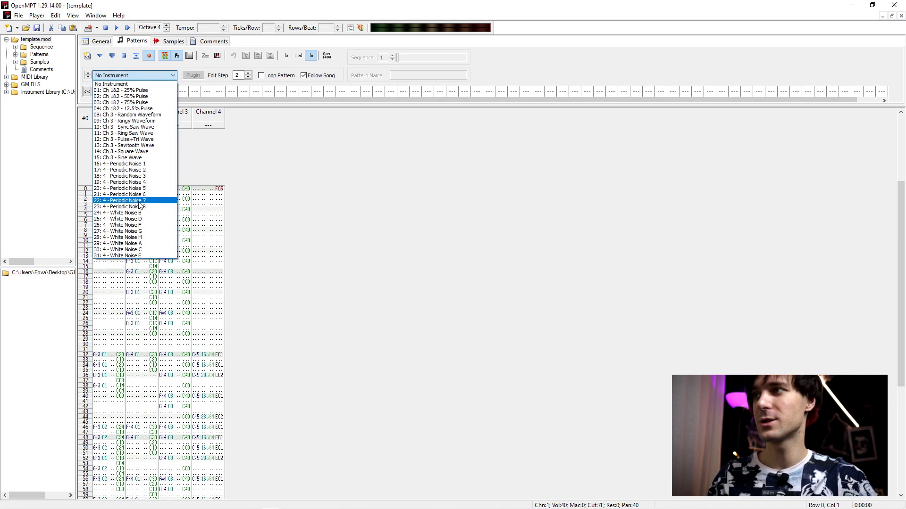
{"action": "left_click", "coordinate": [142, 122]}
{"action": "left_click", "coordinate": [100, 56]}
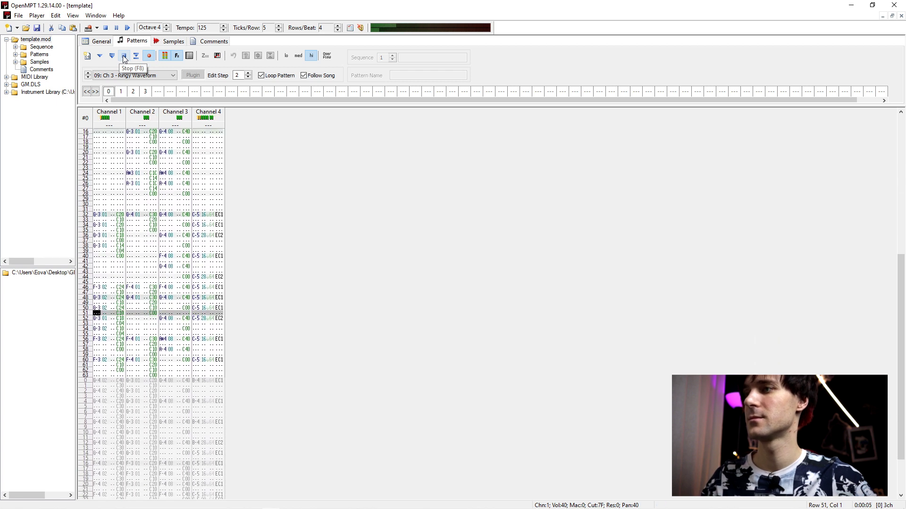
{"action": "left_click", "coordinate": [124, 57]}
Copy a nine-row block of Channel 4 notes and paste it at rows 0, 11, 20 and 31 of that channel.
{"action": "left_click_drag", "start_coordinate": [195, 239], "coordinate": [219, 278]}
{"action": "scroll", "coordinate": [200, 173], "scroll_direction": "up", "scroll_amount": 8}
{"action": "left_click", "coordinate": [195, 137]}
{"action": "key", "text": "ctrl+v"}
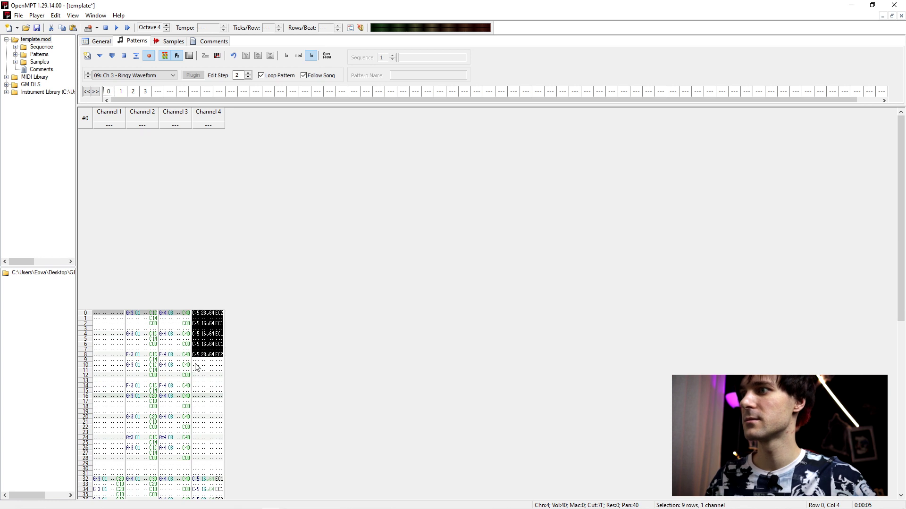
{"action": "left_click", "coordinate": [196, 369]}
{"action": "key", "text": "ctrl+v"}
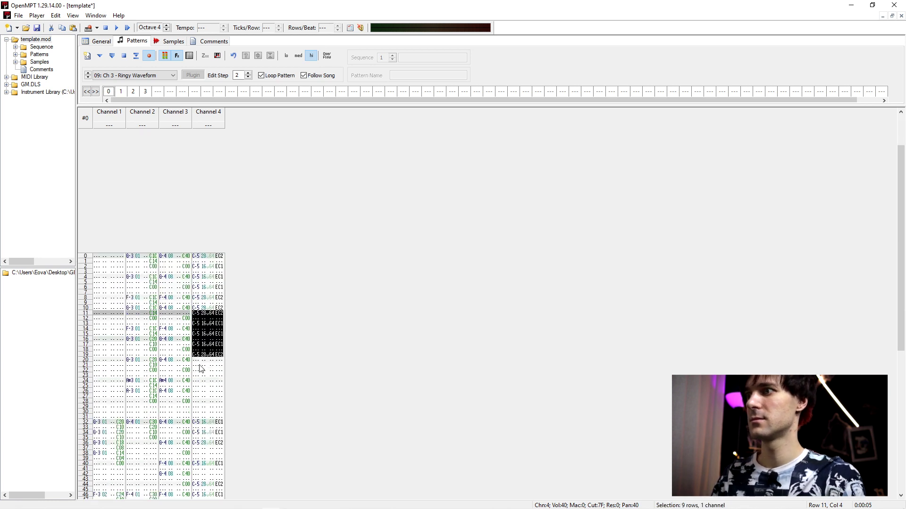
{"action": "left_click", "coordinate": [201, 369]}
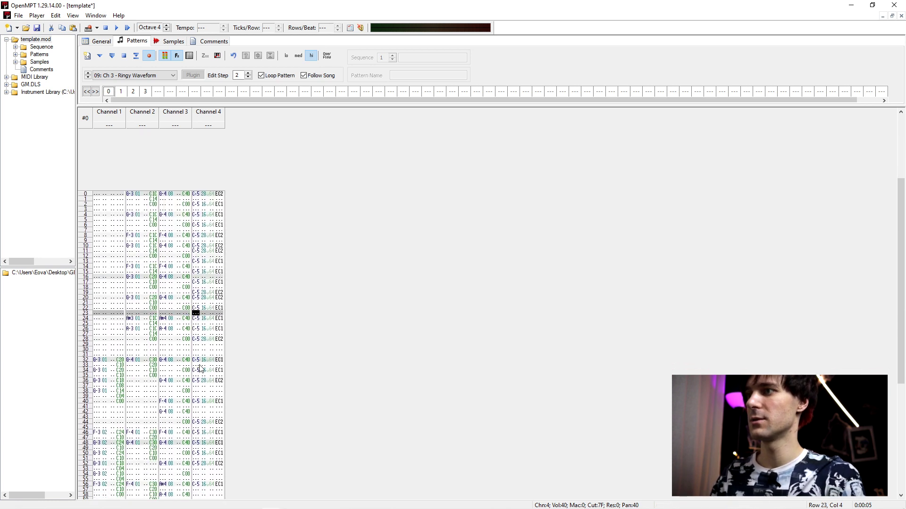
{"action": "left_click", "coordinate": [200, 360]}
{"action": "key", "text": "ctrl+v"}
Clear the first 56 rows of Channels 1 to 3 and play the edited pattern briefly.
{"action": "left_click_drag", "start_coordinate": [187, 438], "coordinate": [99, 154]}
{"action": "key", "text": "Delete"}
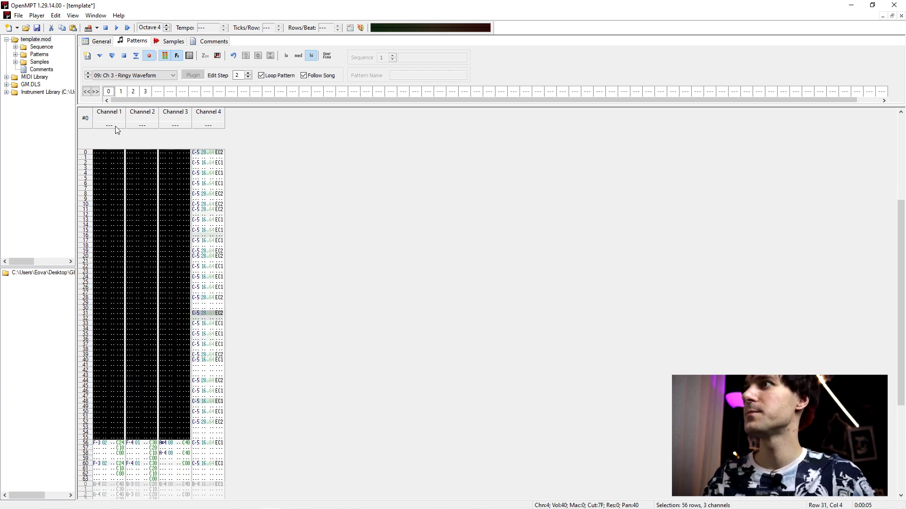
{"action": "left_click", "coordinate": [100, 56]}
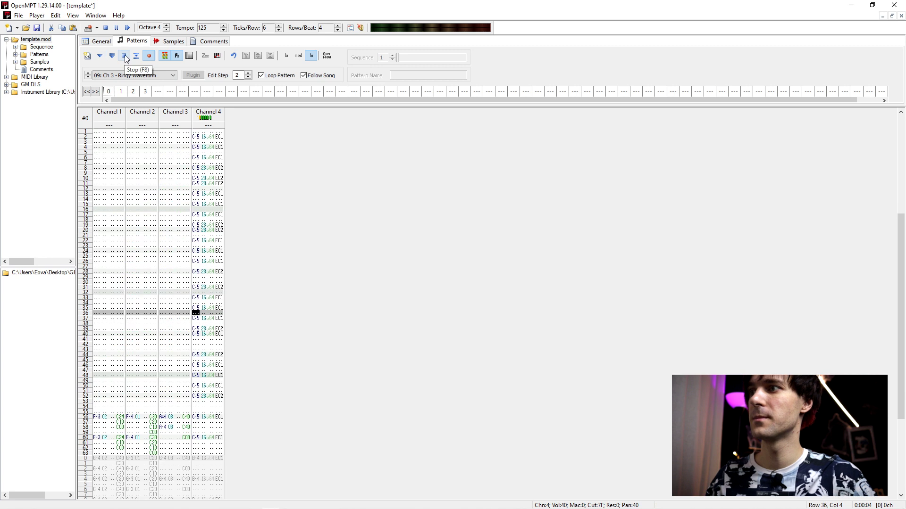
{"action": "left_click", "coordinate": [124, 55]}
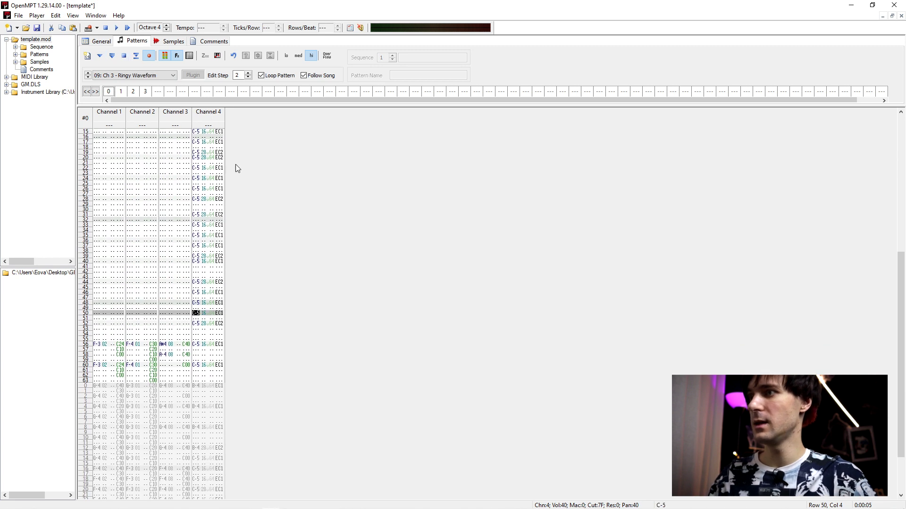
Switch to GB Studio, set the Logo scene's background to stars and move the Logo and Title Screen scenes apart.
{"action": "key", "text": "alt+Tab"}
{"action": "key", "text": "alt+Tab"}
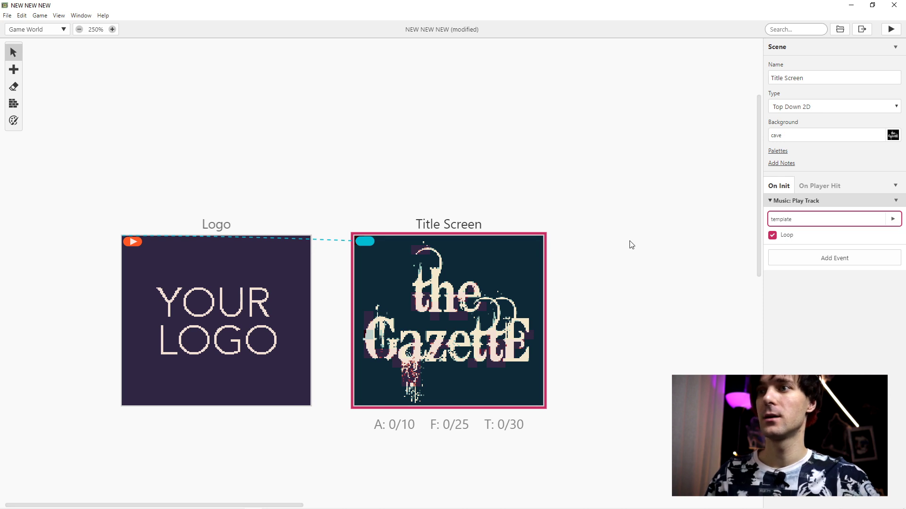
{"action": "left_click", "coordinate": [191, 321]}
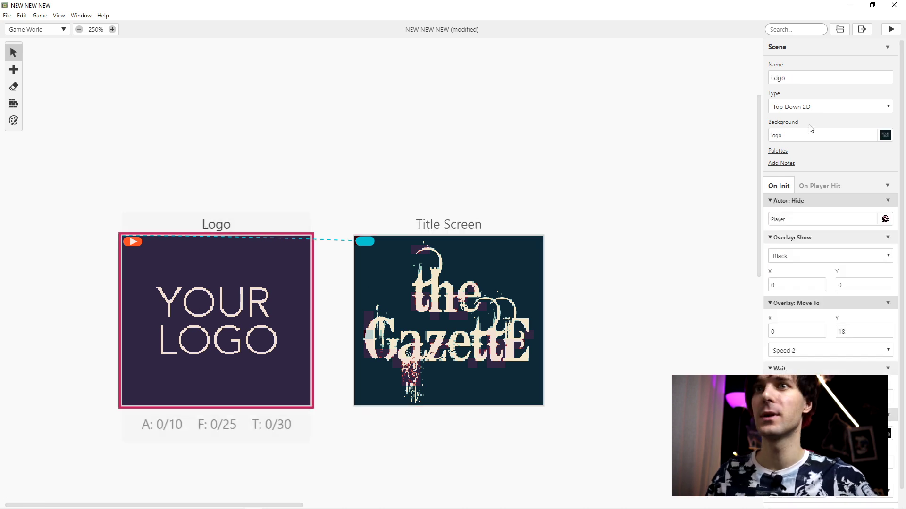
{"action": "left_click", "coordinate": [868, 136]}
{"action": "left_click", "coordinate": [818, 222]}
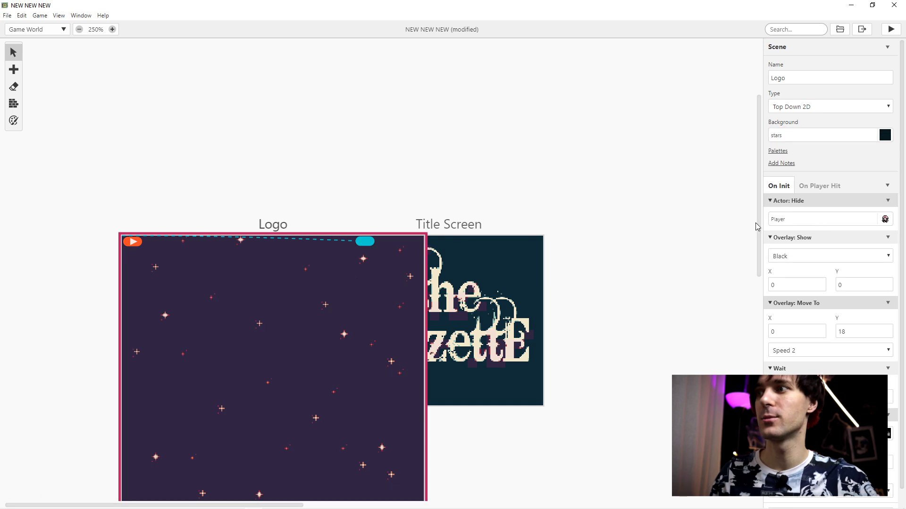
{"action": "left_click_drag", "start_coordinate": [162, 228], "coordinate": [105, 121]}
{"action": "left_click_drag", "start_coordinate": [488, 241], "coordinate": [596, 207]}
Run the game to preview the title screen and close the game window.
{"action": "left_click", "coordinate": [892, 30]}
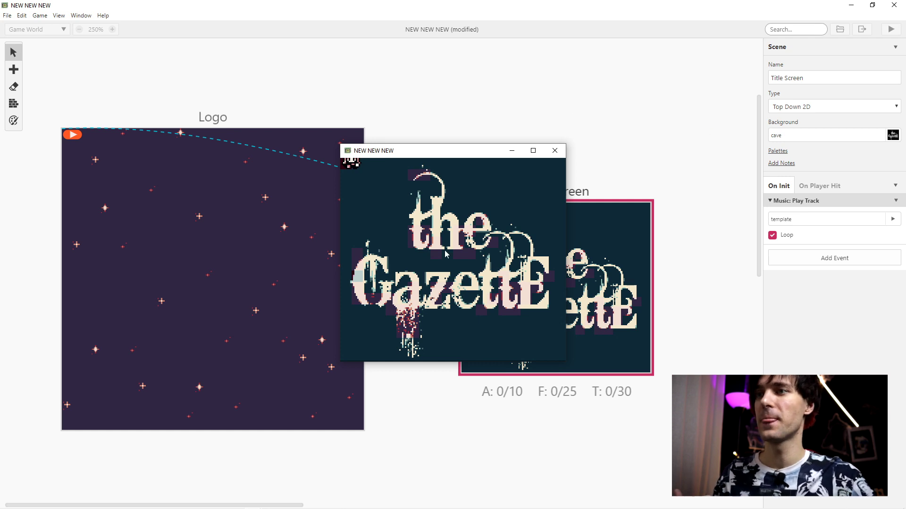
{"action": "left_click_drag", "start_coordinate": [454, 152], "coordinate": [495, 119]}
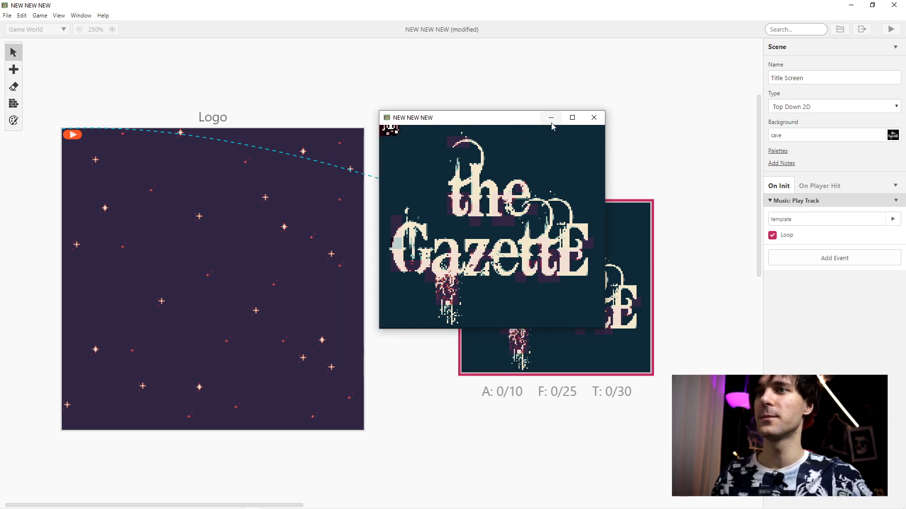
{"action": "left_click", "coordinate": [594, 117]}
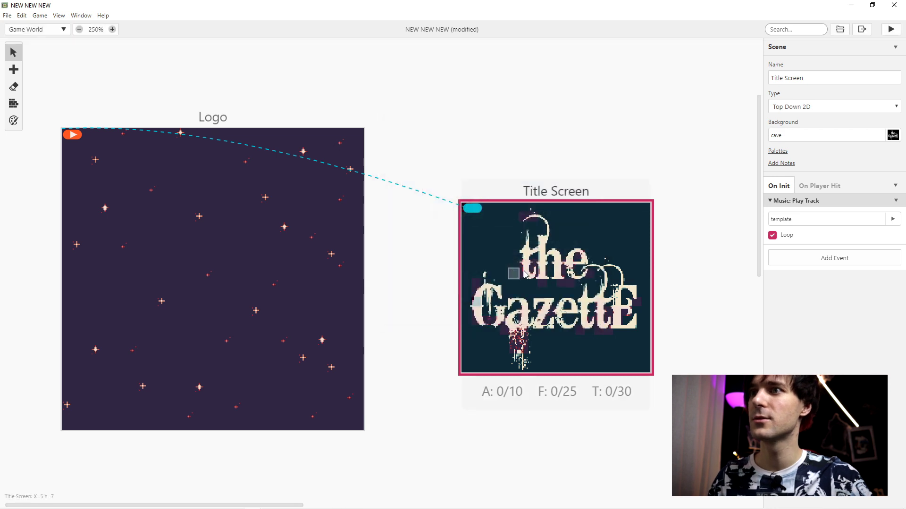
Brush a tile of the Title Screen lettering with the teal palette and add an Actor: Hide event for the Player to its On Init script.
{"action": "key", "text": "p"}
{"action": "left_click", "coordinate": [551, 220]}
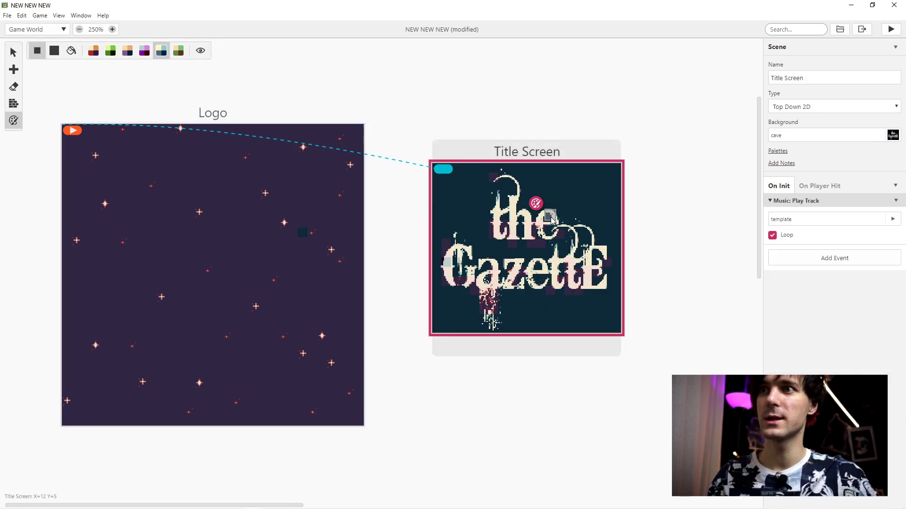
{"action": "left_click", "coordinate": [826, 259]}
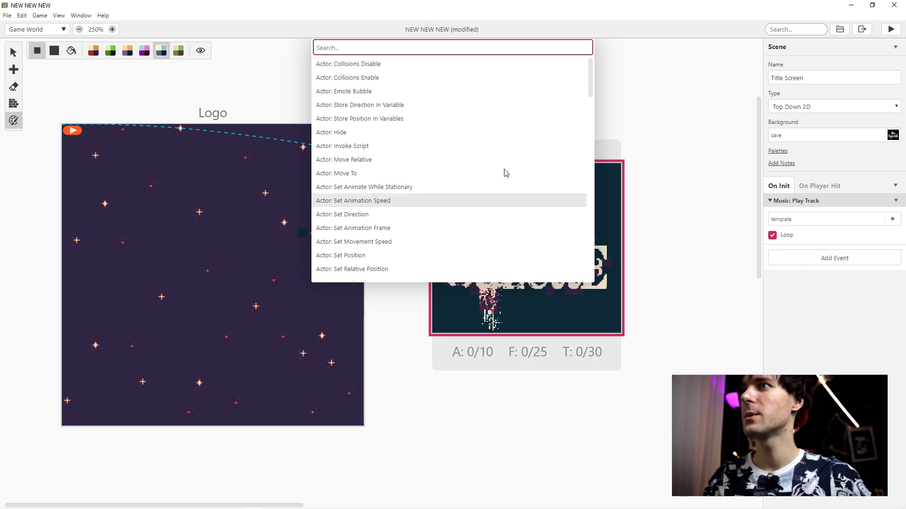
{"action": "left_click", "coordinate": [424, 132]}
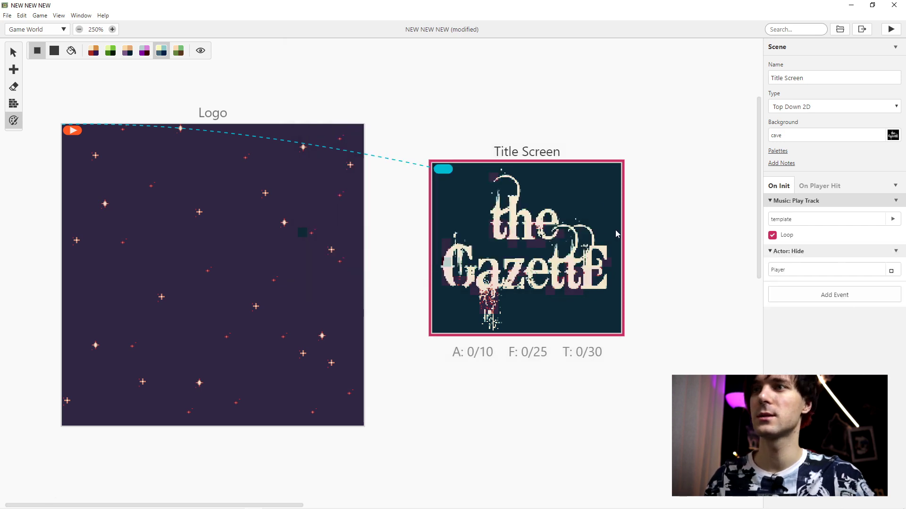
Test the game again with the player hidden on the title screen and close the game window.
{"action": "scroll", "coordinate": [592, 213], "scroll_direction": "up", "scroll_amount": 8}
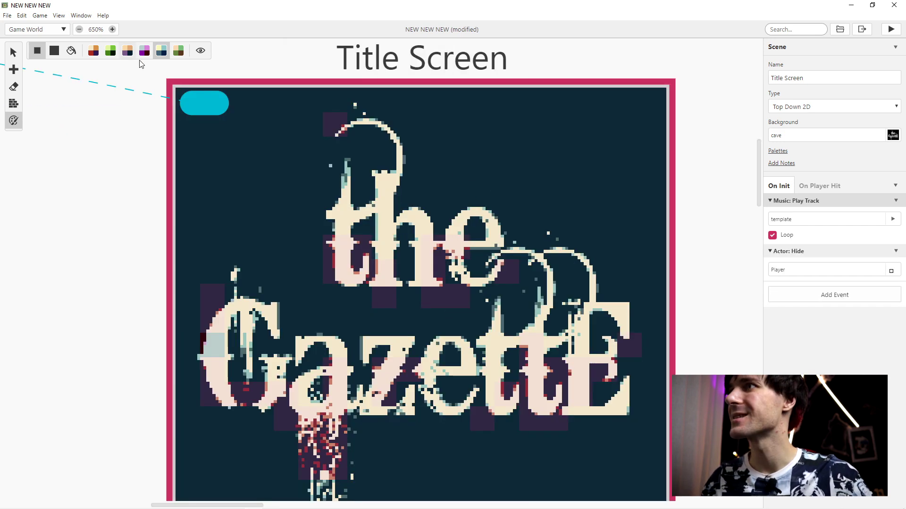
{"action": "left_click", "coordinate": [891, 30]}
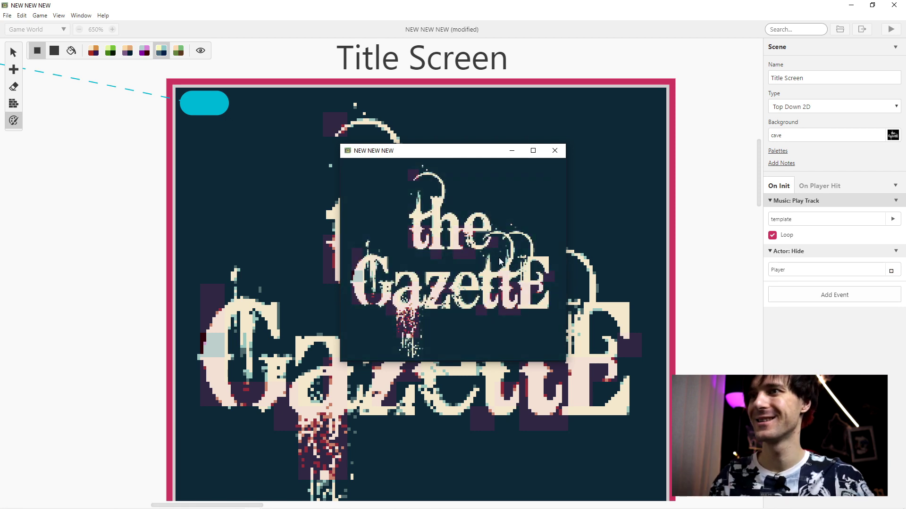
{"action": "left_click", "coordinate": [555, 151]}
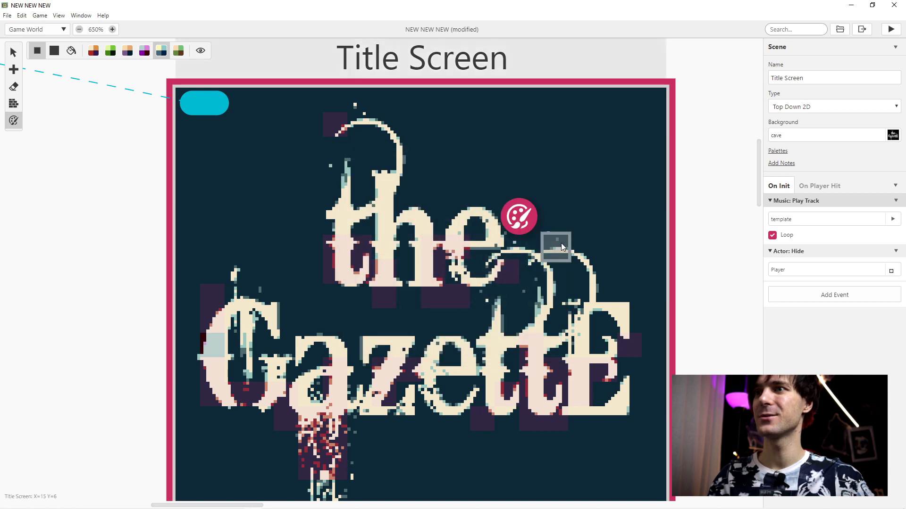
Switch to OpenMPT and create new empty patterns 4 and 5 in the template module, leaving pattern 5 open.
{"action": "scroll", "coordinate": [562, 242], "scroll_direction": "down", "scroll_amount": 5}
{"action": "scroll", "coordinate": [581, 205], "scroll_direction": "down", "scroll_amount": 4, "text": "ctrl"}
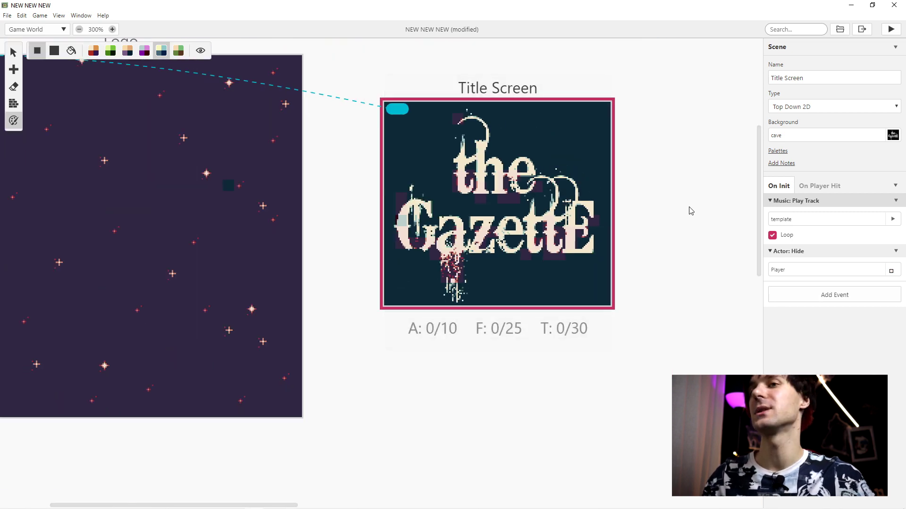
{"action": "key", "text": "alt+Tab"}
{"action": "key", "text": "alt+Tab"}
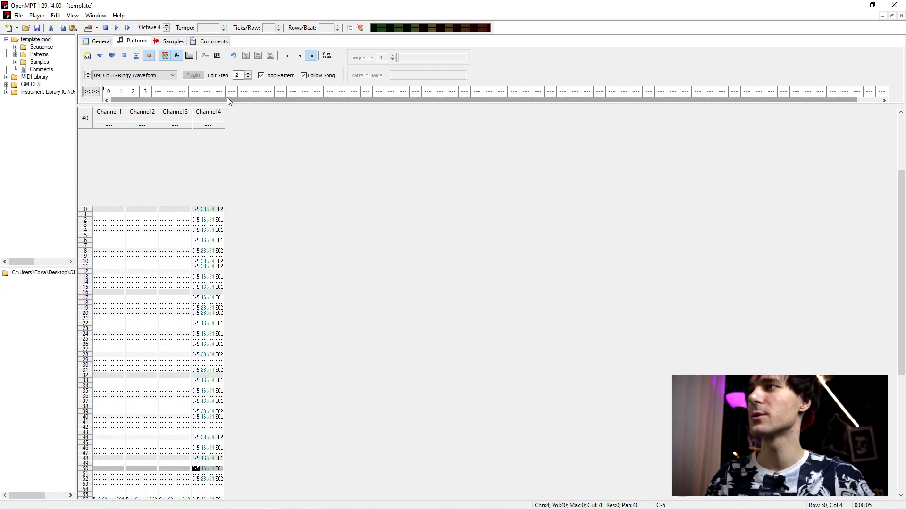
{"action": "left_click", "coordinate": [329, 93]}
{"action": "key", "text": "4"}
{"action": "left_click", "coordinate": [342, 94]}
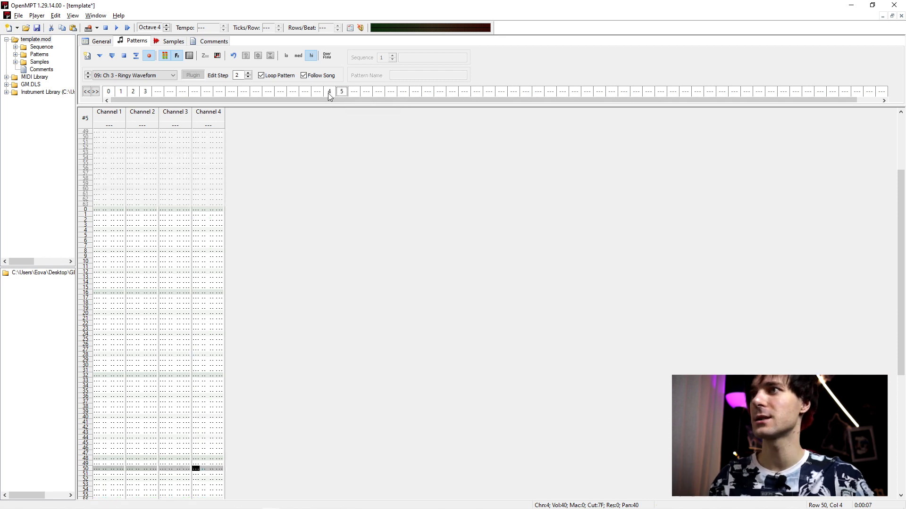
{"action": "left_click", "coordinate": [328, 92]}
{"action": "key", "text": "5"}
{"action": "left_click_drag", "start_coordinate": [102, 210], "coordinate": [221, 210]}
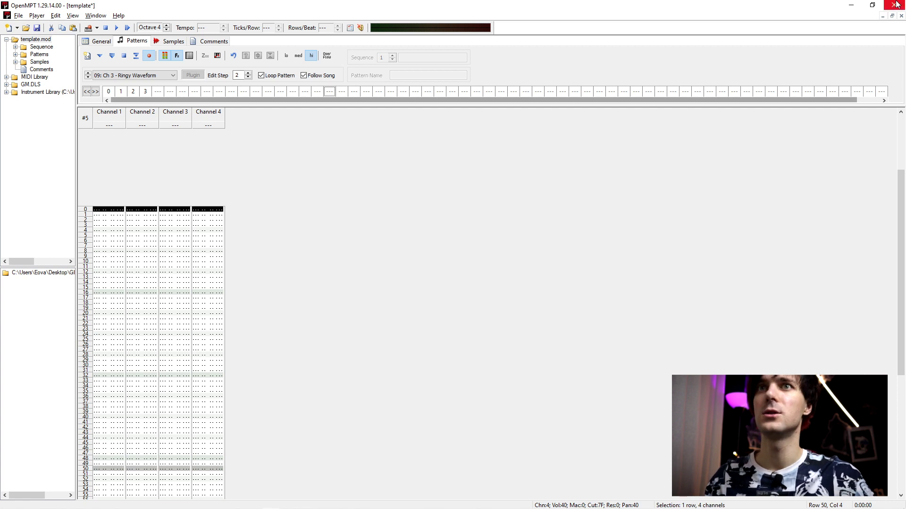
Open the other template module and copy the notes of channels 1 to 3 from its pattern 1.
{"action": "left_click", "coordinate": [851, 5]}
{"action": "left_click", "coordinate": [852, 6]}
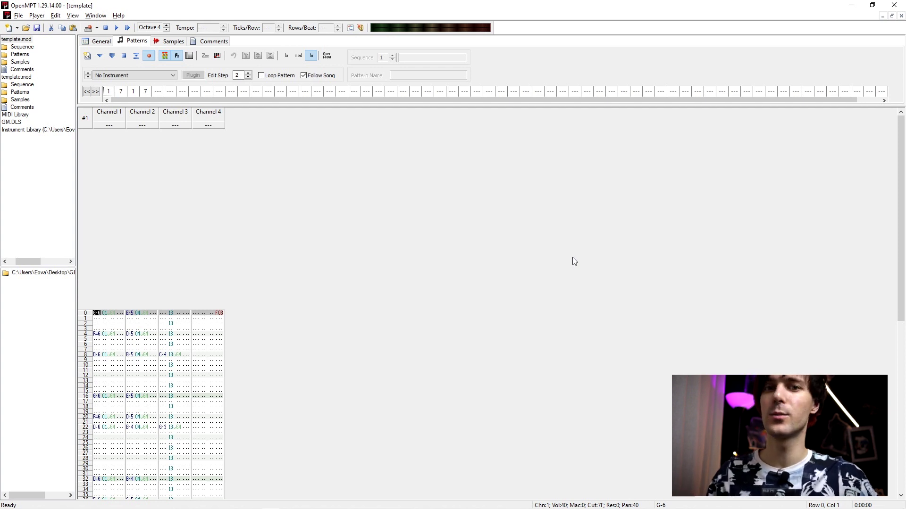
{"action": "scroll", "coordinate": [298, 282], "scroll_direction": "down", "scroll_amount": 10}
{"action": "scroll", "coordinate": [301, 270], "scroll_direction": "up", "scroll_amount": 7}
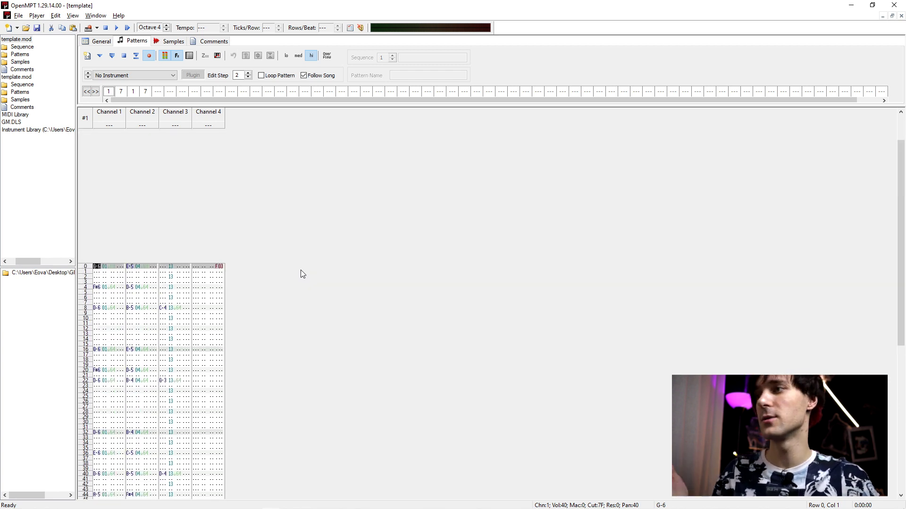
{"action": "scroll", "coordinate": [301, 270], "scroll_direction": "down", "scroll_amount": 7}
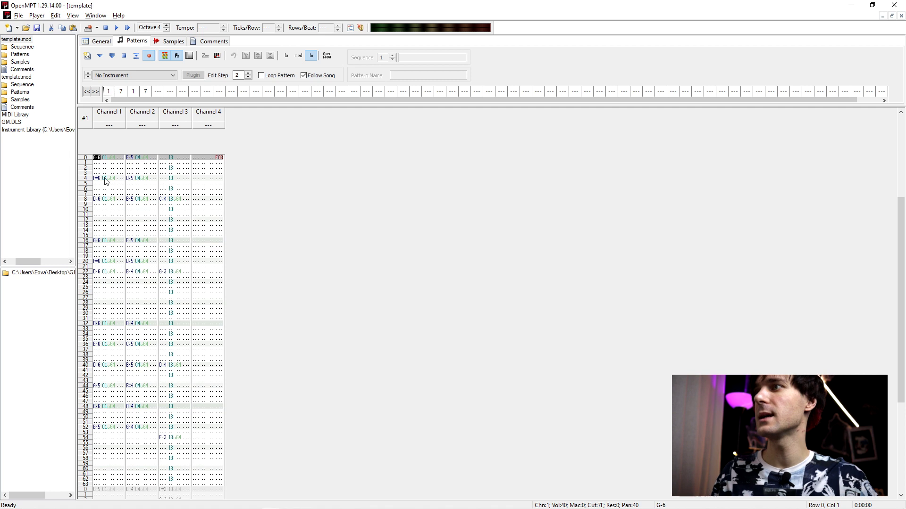
{"action": "left_click_drag", "start_coordinate": [99, 159], "coordinate": [189, 451]}
{"action": "scroll", "coordinate": [177, 383], "scroll_direction": "down", "scroll_amount": 7}
{"action": "left_click", "coordinate": [183, 376]}
{"action": "scroll", "coordinate": [202, 307], "scroll_direction": "up", "scroll_amount": 5}
{"action": "left_click_drag", "start_coordinate": [189, 450], "coordinate": [42, 66]}
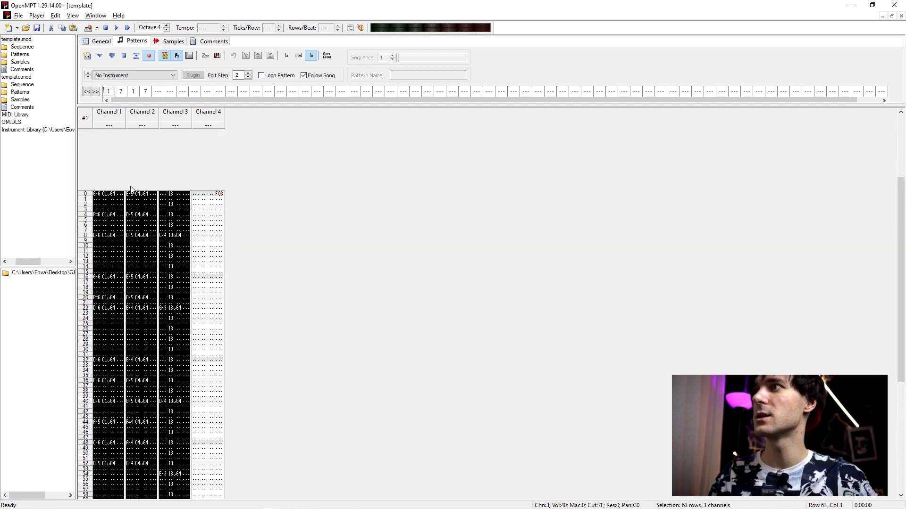
Paste the copied notes from row 0 of the empty pattern 5 in the module being edited, and test-play the pattern.
{"action": "left_click", "coordinate": [24, 78]}
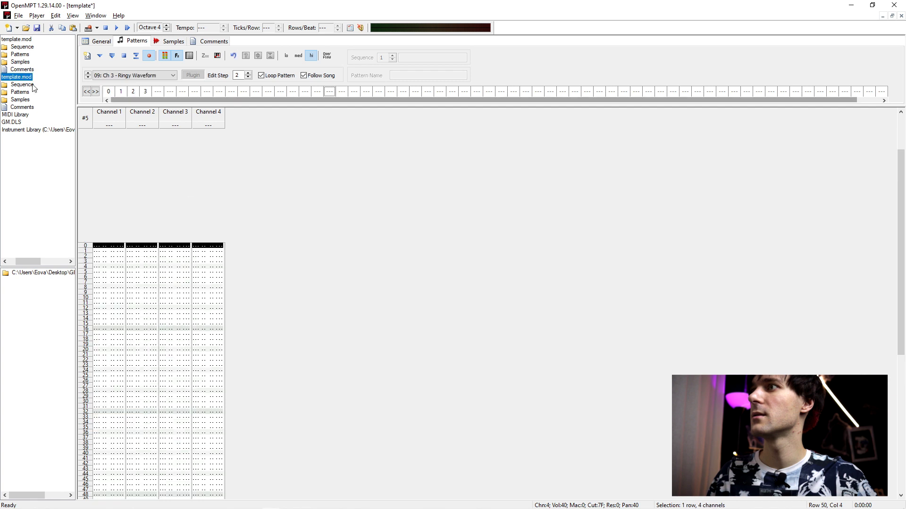
{"action": "left_click", "coordinate": [106, 247]}
{"action": "key", "text": "ctrl+v"}
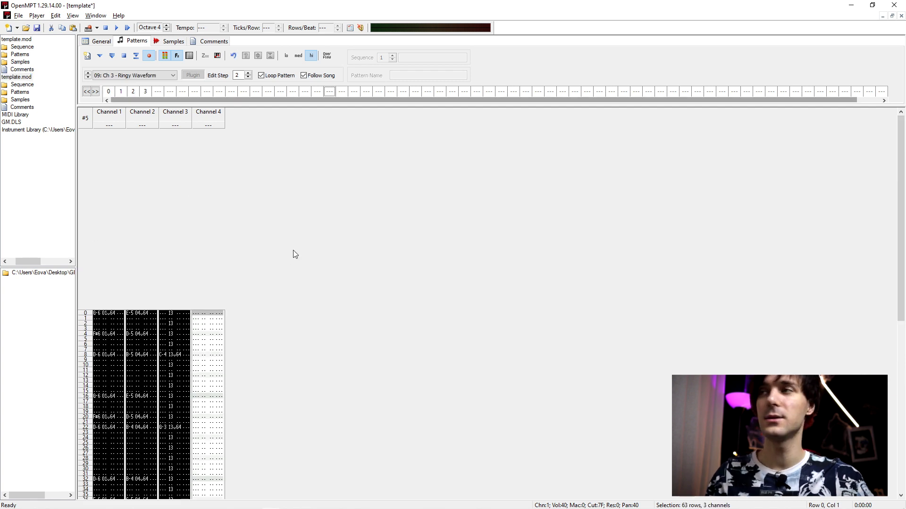
{"action": "left_click", "coordinate": [102, 54]}
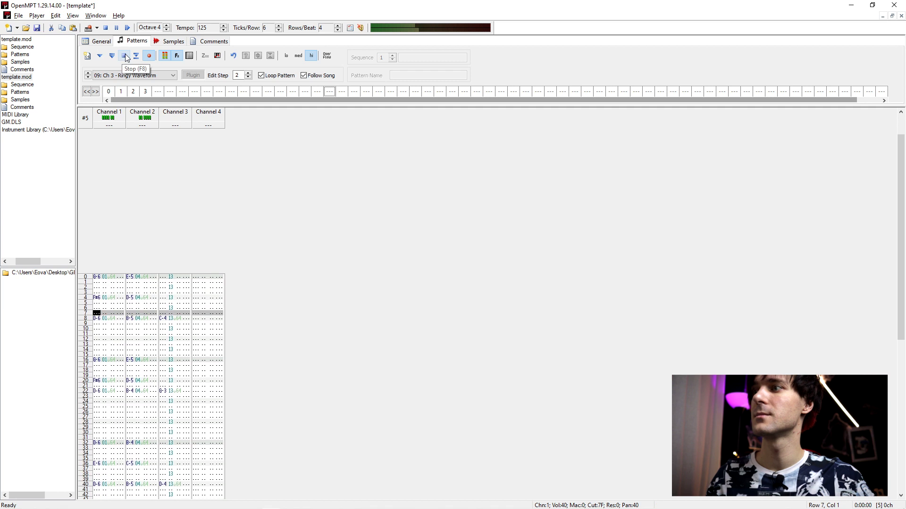
{"action": "left_click", "coordinate": [125, 56]}
Add the Set Tempo effect F03 to the row 0 note of channel 1 in pattern 5.
{"action": "double_click", "coordinate": [118, 261]}
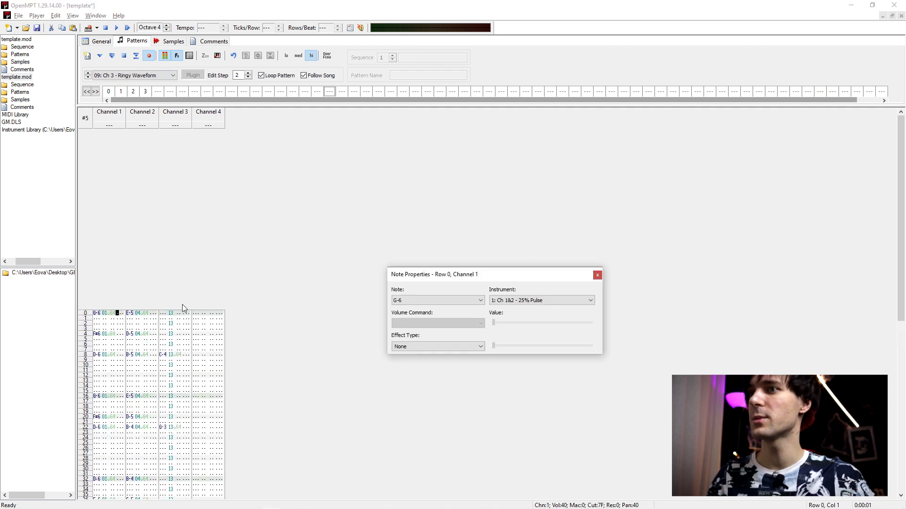
{"action": "left_click", "coordinate": [480, 347]}
{"action": "left_click", "coordinate": [461, 337]}
{"action": "left_click", "coordinate": [480, 347]}
{"action": "left_click", "coordinate": [444, 338]}
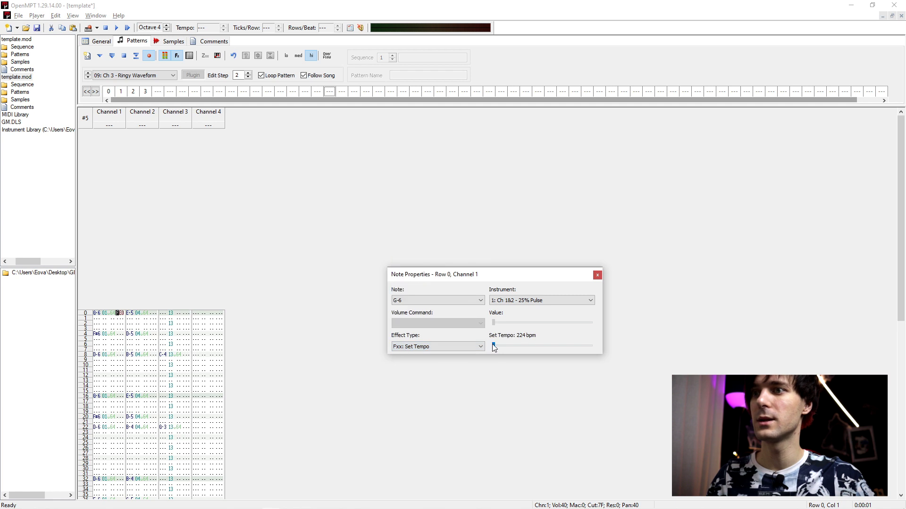
{"action": "left_click", "coordinate": [542, 346]}
{"action": "left_click_drag", "start_coordinate": [593, 349], "coordinate": [553, 347]}
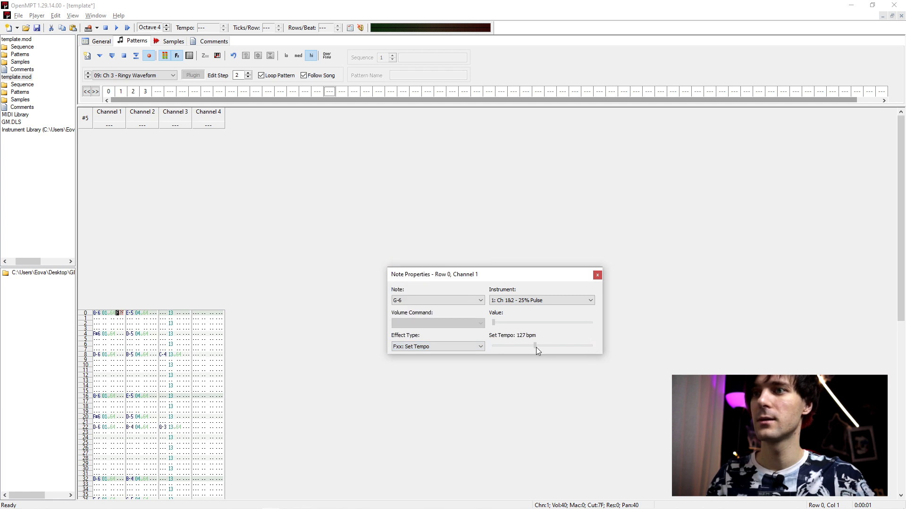
{"action": "left_click", "coordinate": [598, 275]}
Copy the F03 effect from channel 1 to row 0 of channels 2, 3 and 4, and test-play the song.
{"action": "left_click", "coordinate": [121, 314]}
{"action": "key", "text": "ctrl+c"}
{"action": "key", "text": "Right"}
{"action": "key", "text": "Right"}
{"action": "key", "text": "Right"}
{"action": "key", "text": "ctrl+v"}
{"action": "key", "text": "Right"}
{"action": "key", "text": "Right"}
{"action": "key", "text": "Right"}
{"action": "key", "text": "Right"}
{"action": "key", "text": "Right"}
{"action": "key", "text": "Right"}
{"action": "key", "text": "Right"}
{"action": "key", "text": "Right"}
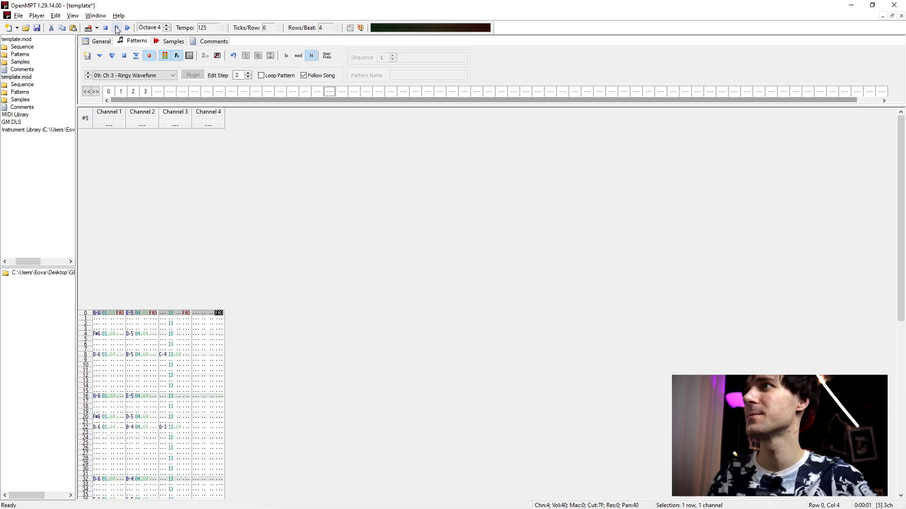
{"action": "left_click", "coordinate": [117, 28]}
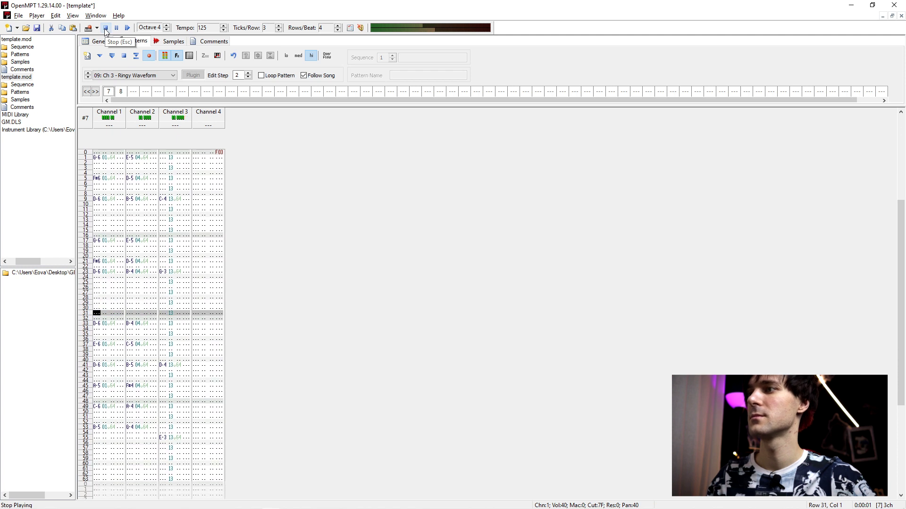
{"action": "left_click", "coordinate": [105, 28]}
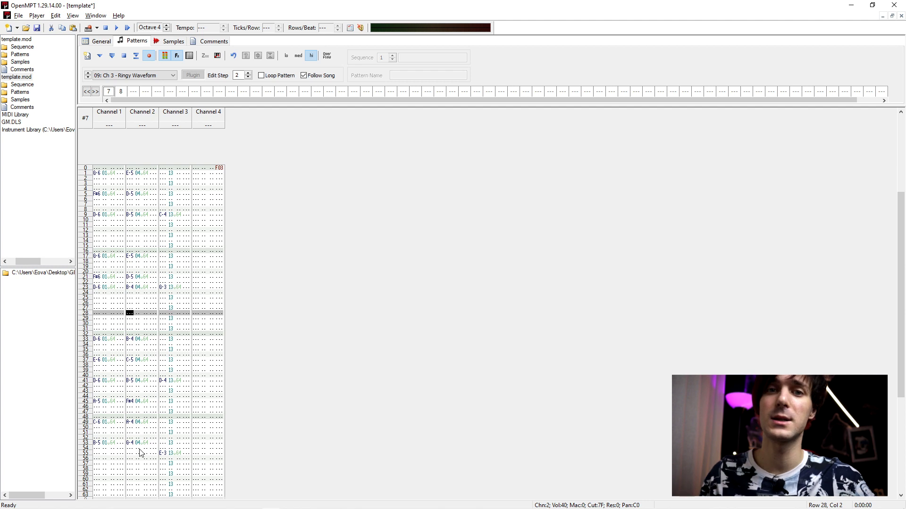
View the Change Instrument options for the instrument column of channel 2 in rows 1 to 54.
{"action": "left_click_drag", "start_coordinate": [140, 453], "coordinate": [139, 174]}
{"action": "right_click", "coordinate": [140, 174]}
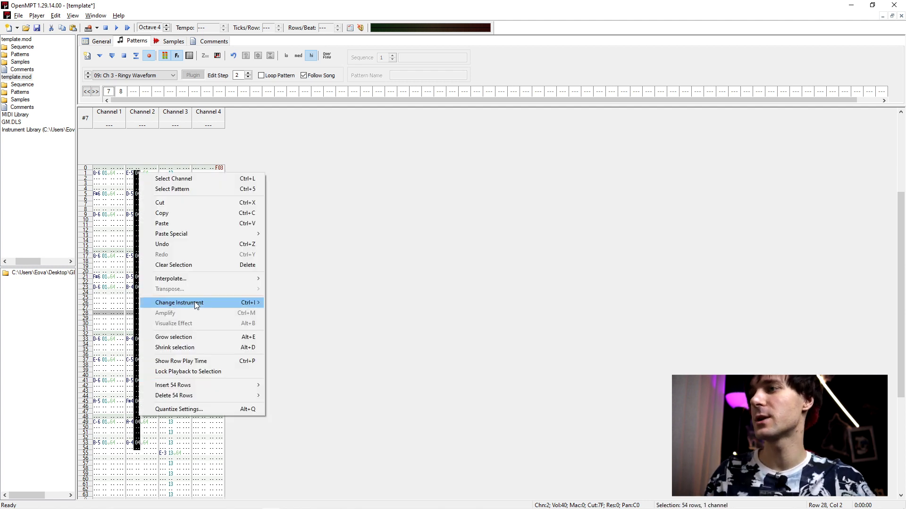
{"action": "mouse_move", "coordinate": [263, 306]}
{"action": "left_click", "coordinate": [424, 285]}
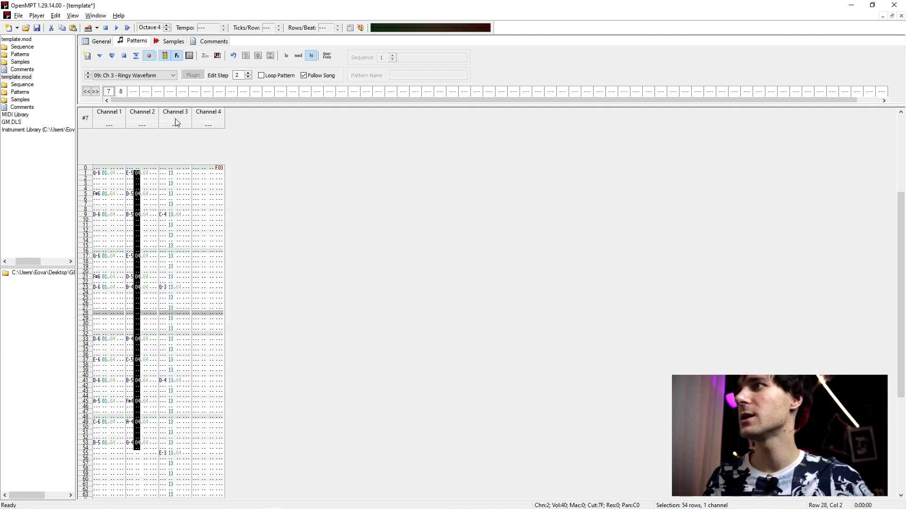
Copy all of pattern 7 from the other template module into pattern 8 of the module being edited.
{"action": "key", "text": "ctrl+a"}
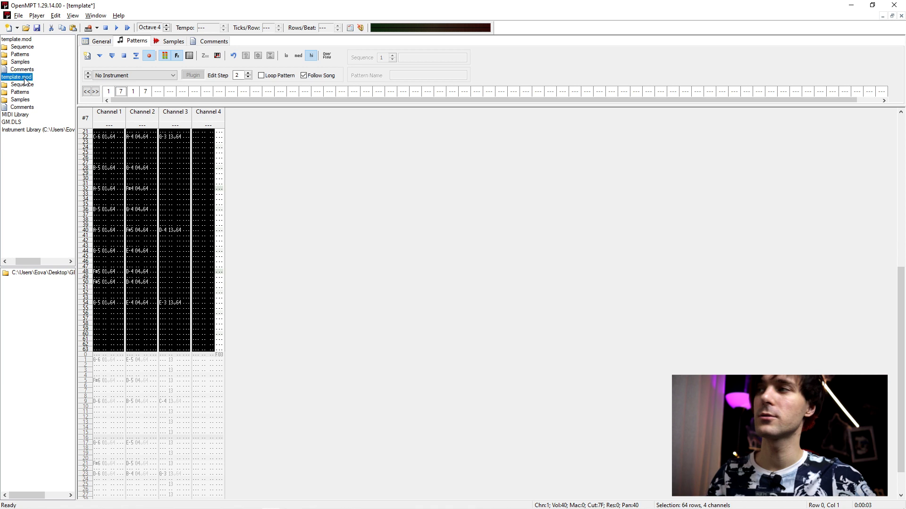
{"action": "left_click", "coordinate": [24, 79]}
{"action": "left_click", "coordinate": [98, 247]}
{"action": "key", "text": "ctrl+v"}
Extend the sequence to 7, 8, 7, 8 and test-play the song.
{"action": "left_click", "coordinate": [132, 91]}
{"action": "key", "text": "7"}
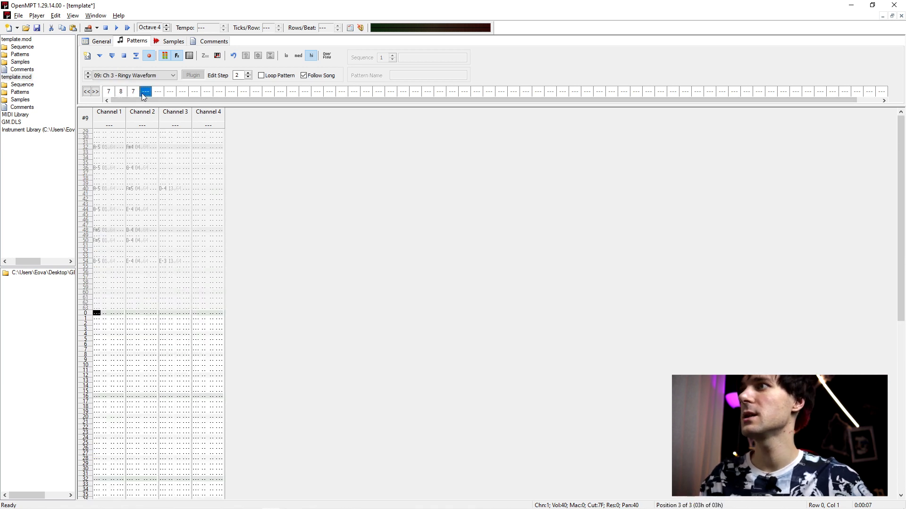
{"action": "left_click", "coordinate": [320, 181]}
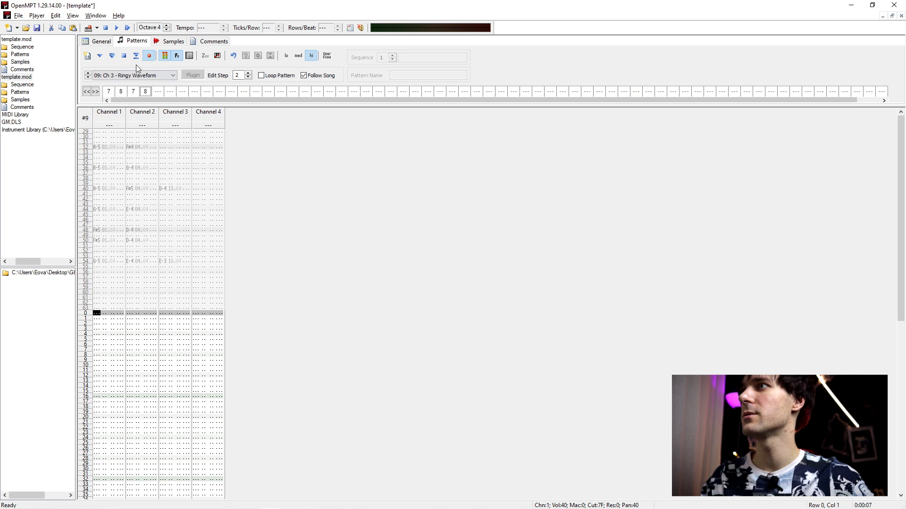
{"action": "left_click", "coordinate": [117, 27]}
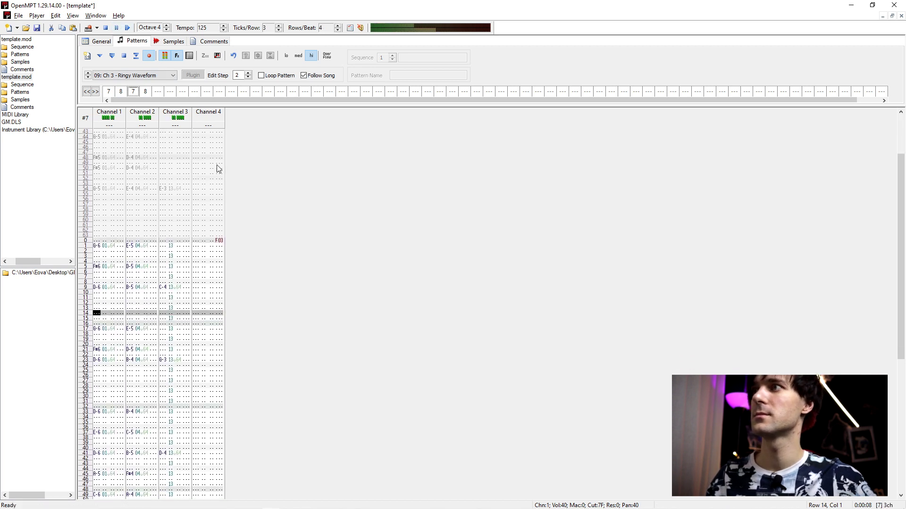
{"action": "key", "text": "F8"}
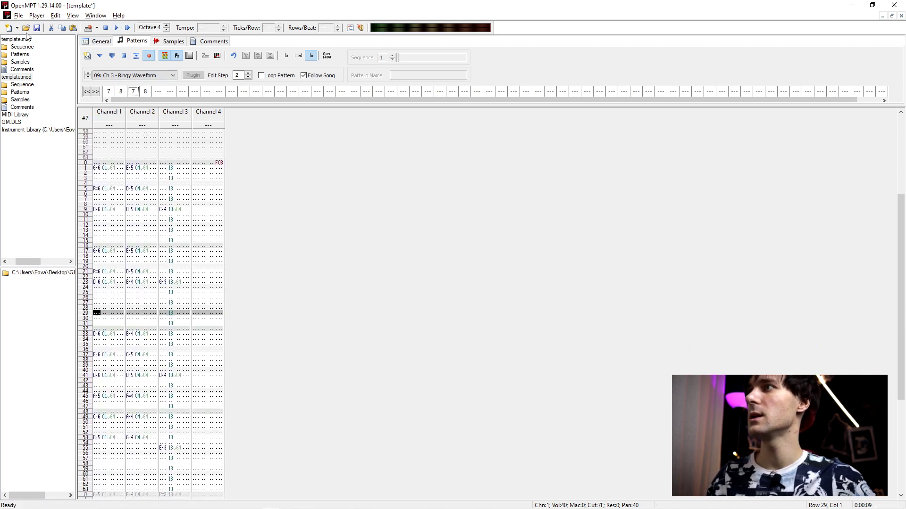
Save the edited template module in MOD format and switch to GB Studio.
{"action": "left_click", "coordinate": [37, 28]}
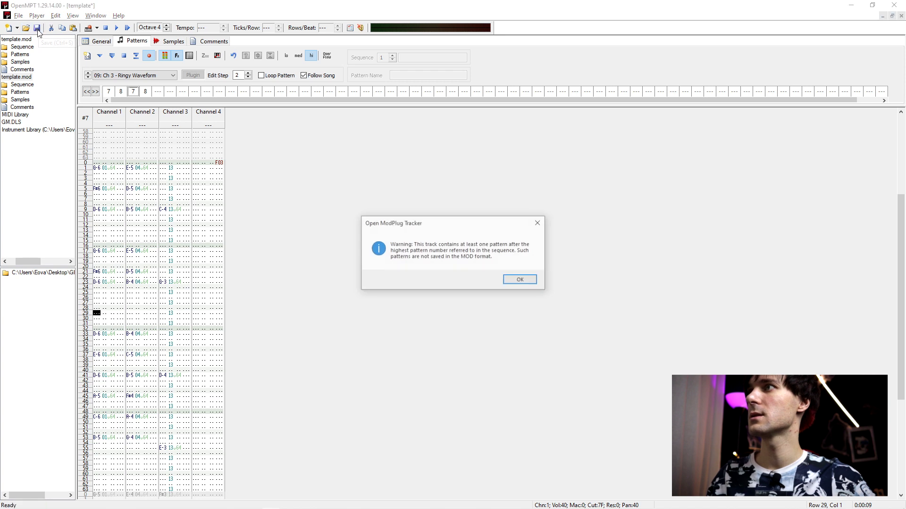
{"action": "left_click", "coordinate": [515, 280]}
{"action": "key", "text": "alt+Tab"}
{"action": "key", "text": "alt+Tab"}
{"action": "key", "text": "alt+Tab"}
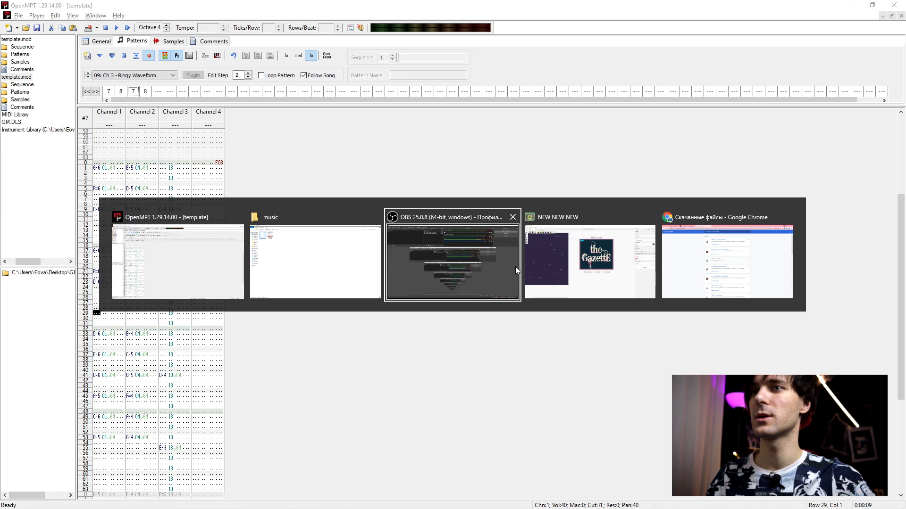
Select template again as the Title Screen's music track, then run the game to test it and close the game window.
{"action": "scroll", "coordinate": [732, 235], "scroll_direction": "down", "scroll_amount": 2}
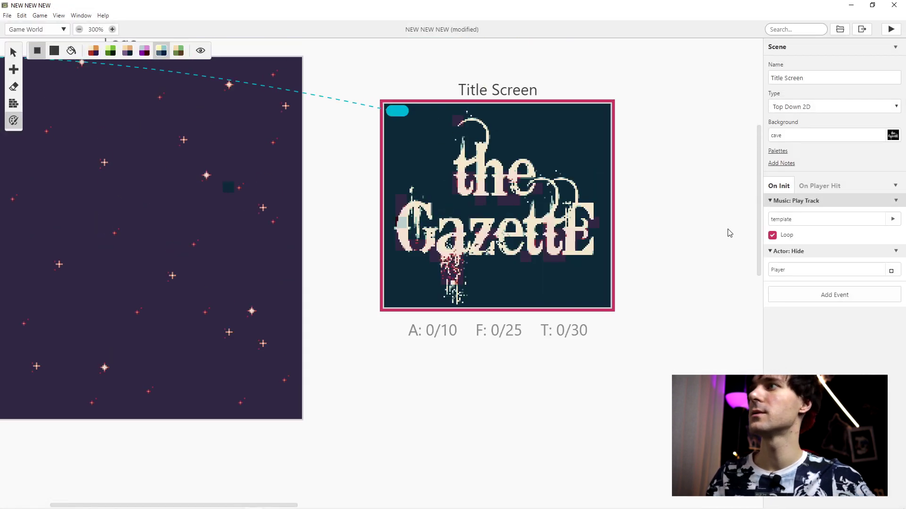
{"action": "scroll", "coordinate": [712, 231], "scroll_direction": "down", "scroll_amount": 1}
{"action": "scroll", "coordinate": [241, 184], "scroll_direction": "up", "scroll_amount": 4}
{"action": "left_click_drag", "start_coordinate": [261, 202], "coordinate": [708, 317]}
{"action": "left_click", "coordinate": [854, 218]}
{"action": "left_click", "coordinate": [884, 249]}
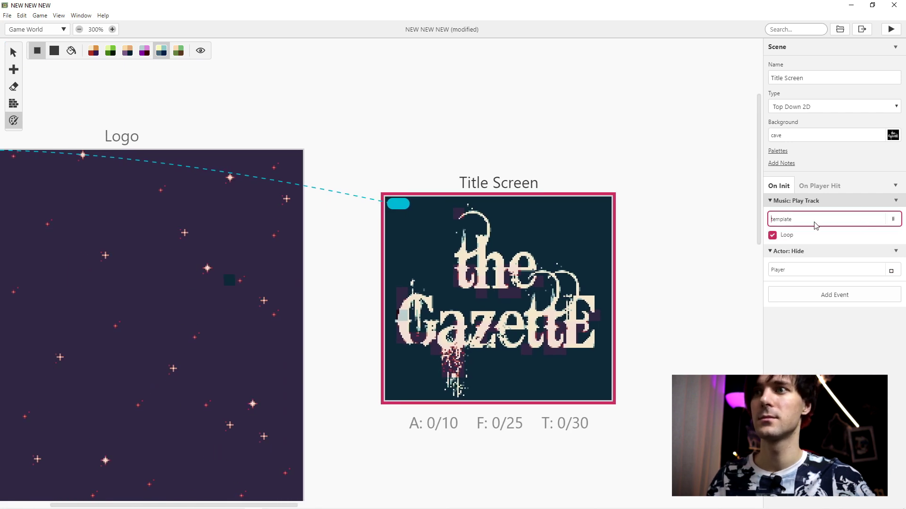
{"action": "left_click", "coordinate": [891, 29]}
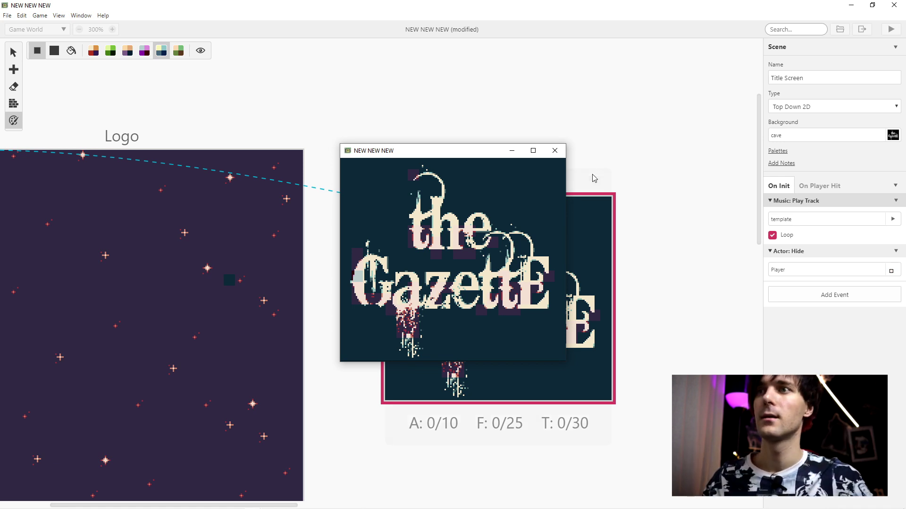
{"action": "left_click", "coordinate": [555, 150]}
{"action": "left_click", "coordinate": [772, 235]}
{"action": "left_click", "coordinate": [772, 235]}
{"action": "scroll", "coordinate": [718, 155], "scroll_direction": "left", "scroll_amount": 1}
{"action": "scroll", "coordinate": [718, 156], "scroll_direction": "down", "scroll_amount": 4}
{"action": "scroll", "coordinate": [669, 180], "scroll_direction": "up", "scroll_amount": 5}
{"action": "scroll", "coordinate": [591, 206], "scroll_direction": "down", "scroll_amount": 1}
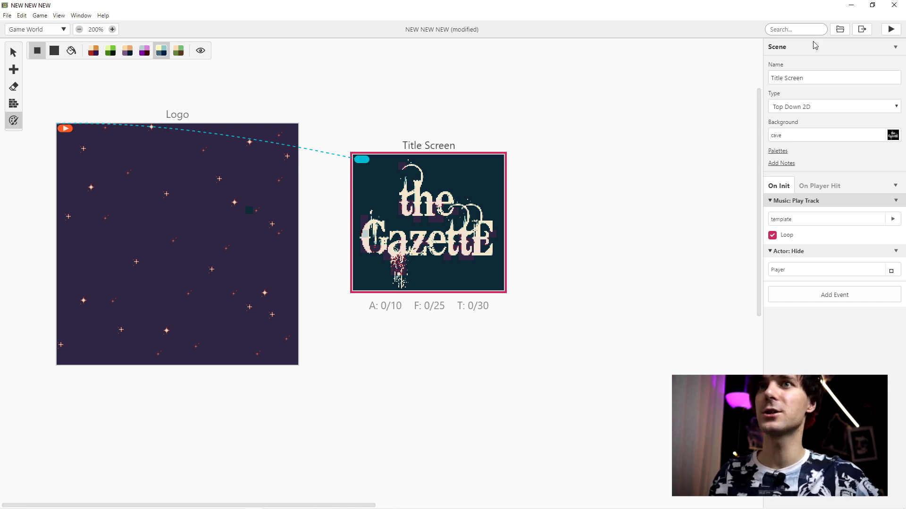
Export the finished game as a ROM.
{"action": "left_click", "coordinate": [7, 16]}
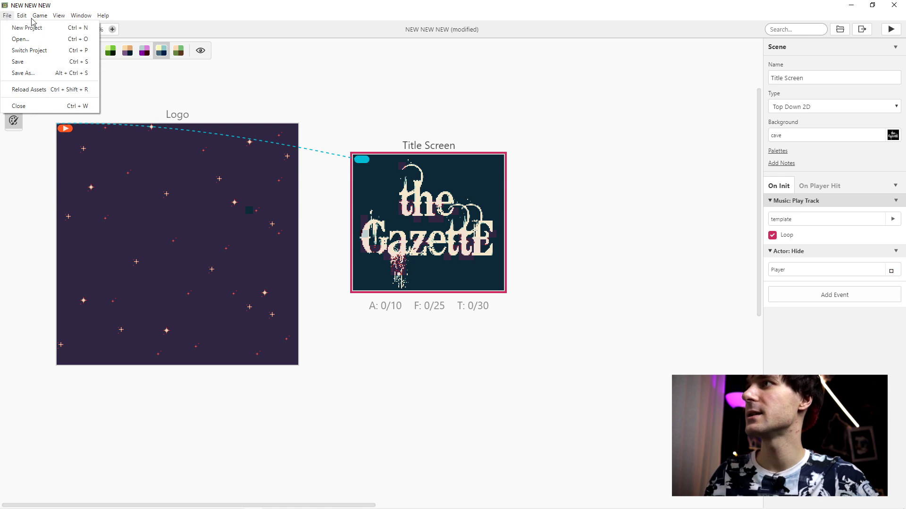
{"action": "mouse_move", "coordinate": [37, 17]}
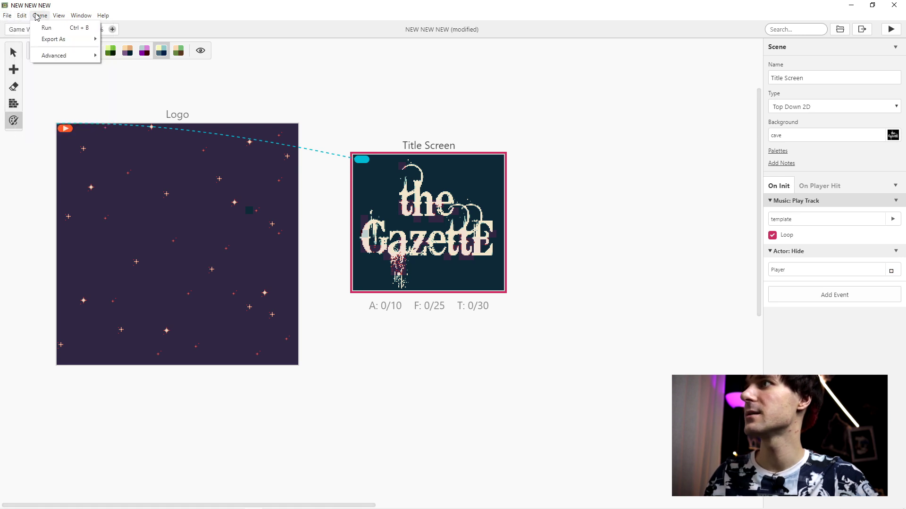
{"action": "mouse_move", "coordinate": [50, 39]}
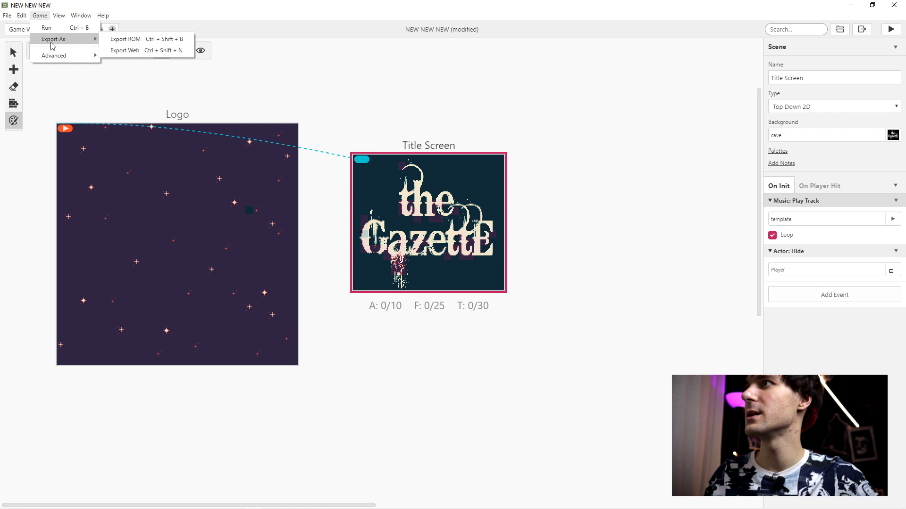
{"action": "left_click", "coordinate": [126, 41]}
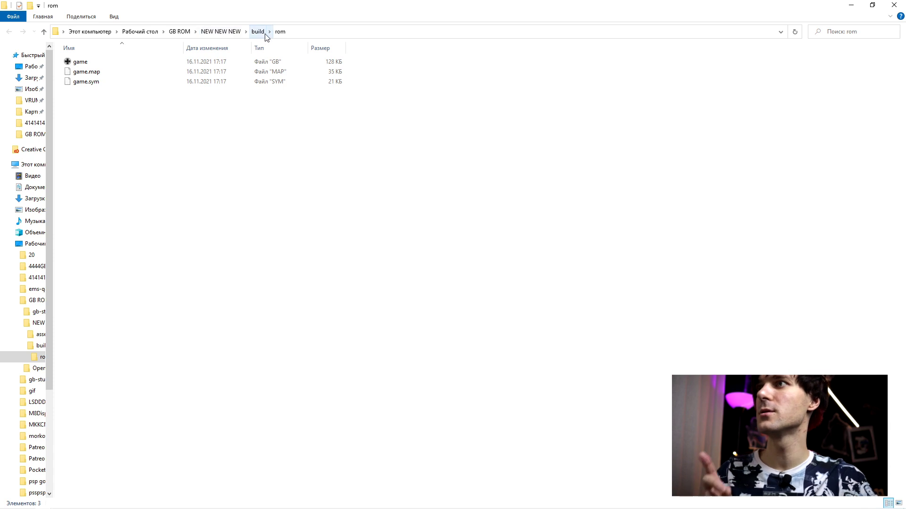
Open the exported game ROM in the bgb emulator to check the title screen, and close the emulator.
{"action": "left_click", "coordinate": [103, 61]}
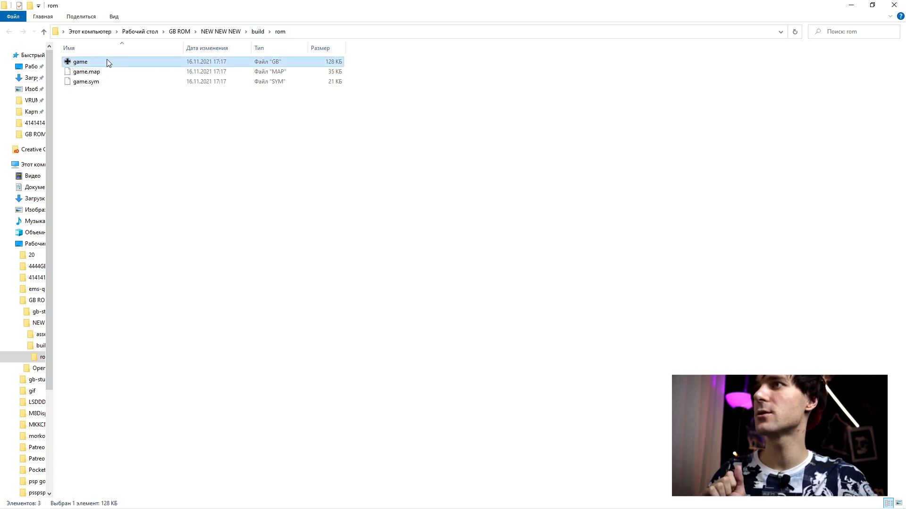
{"action": "double_click", "coordinate": [108, 64]}
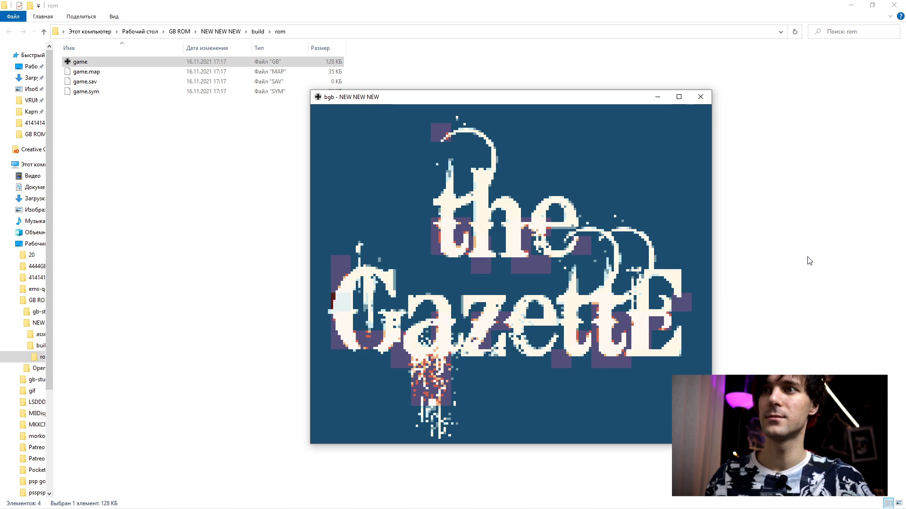
{"action": "left_click", "coordinate": [700, 98]}
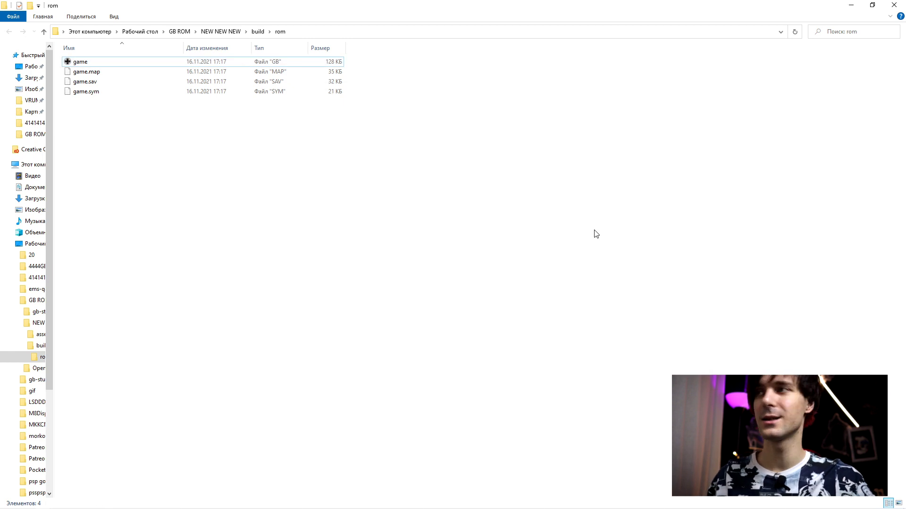